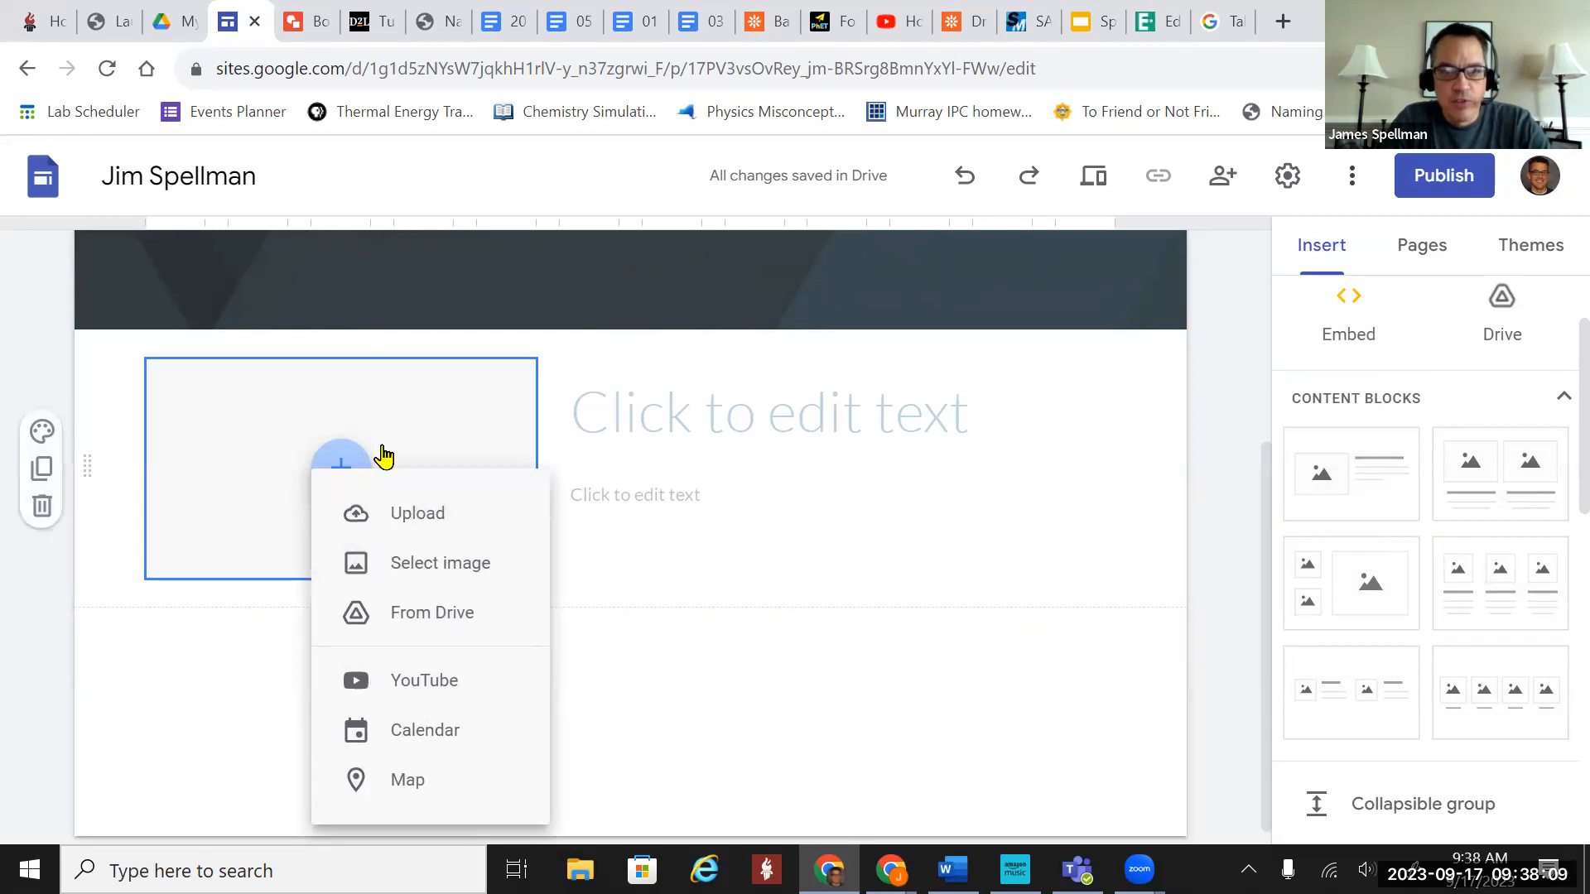
left_click(712, 432)
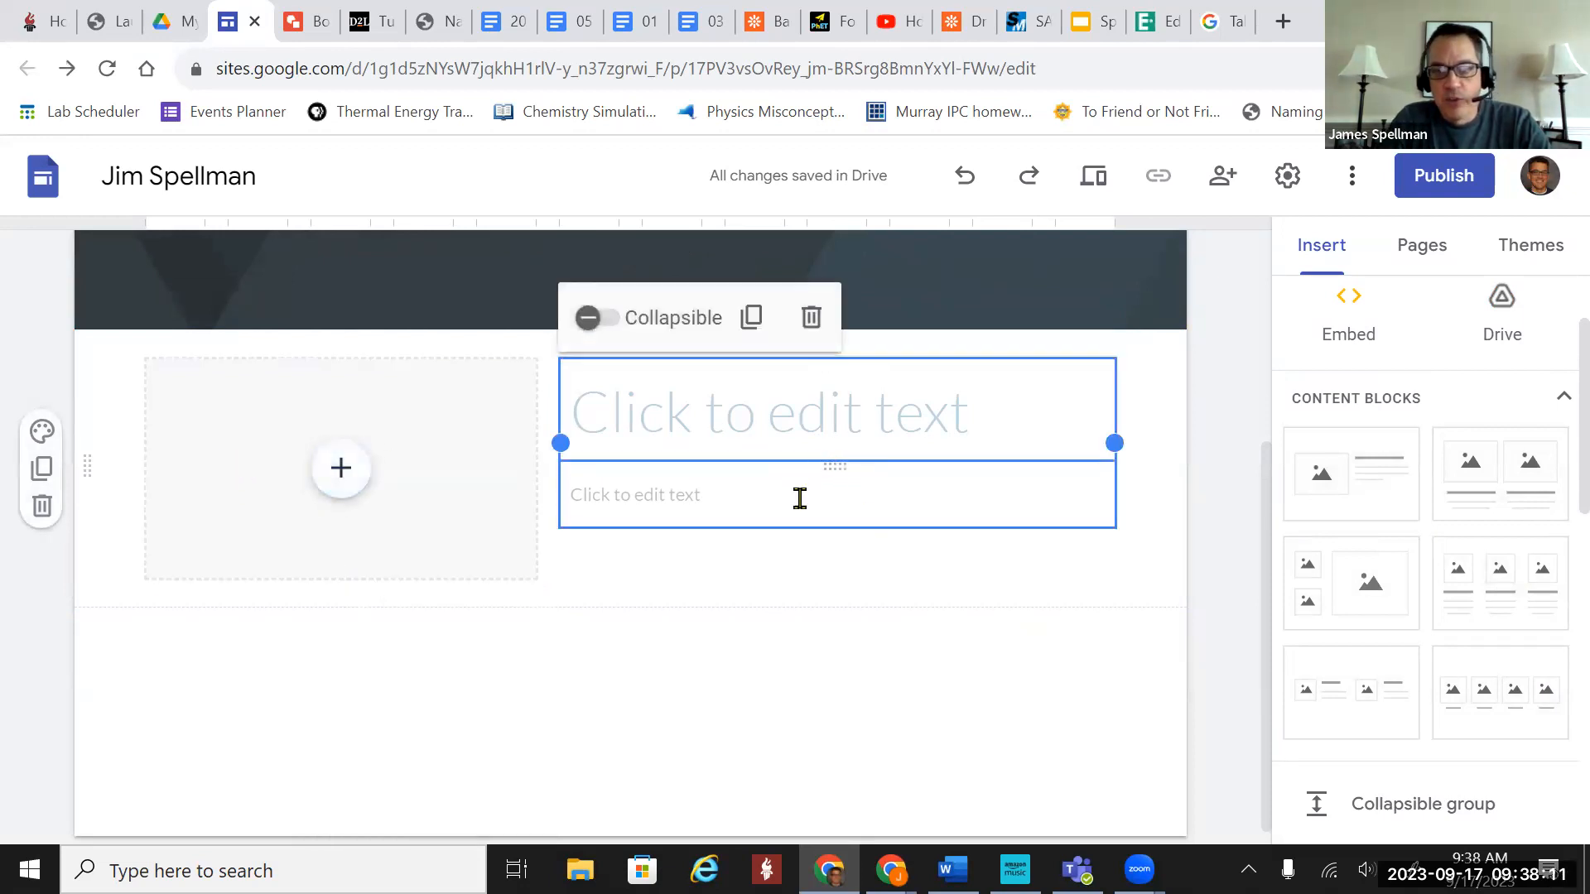
left_click(802, 427)
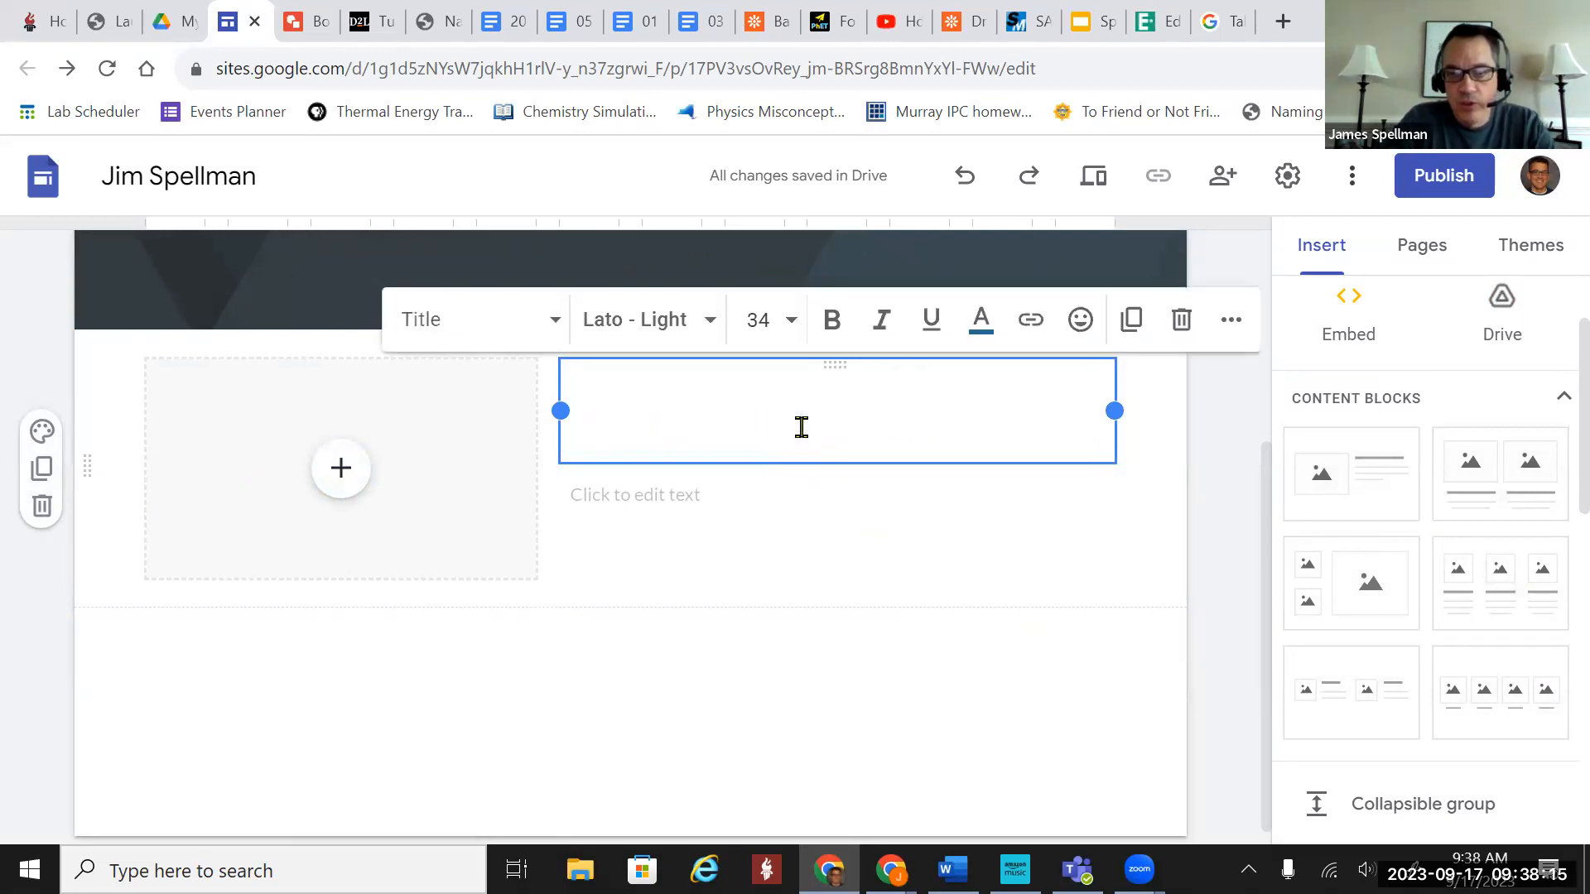
left_click(798, 499)
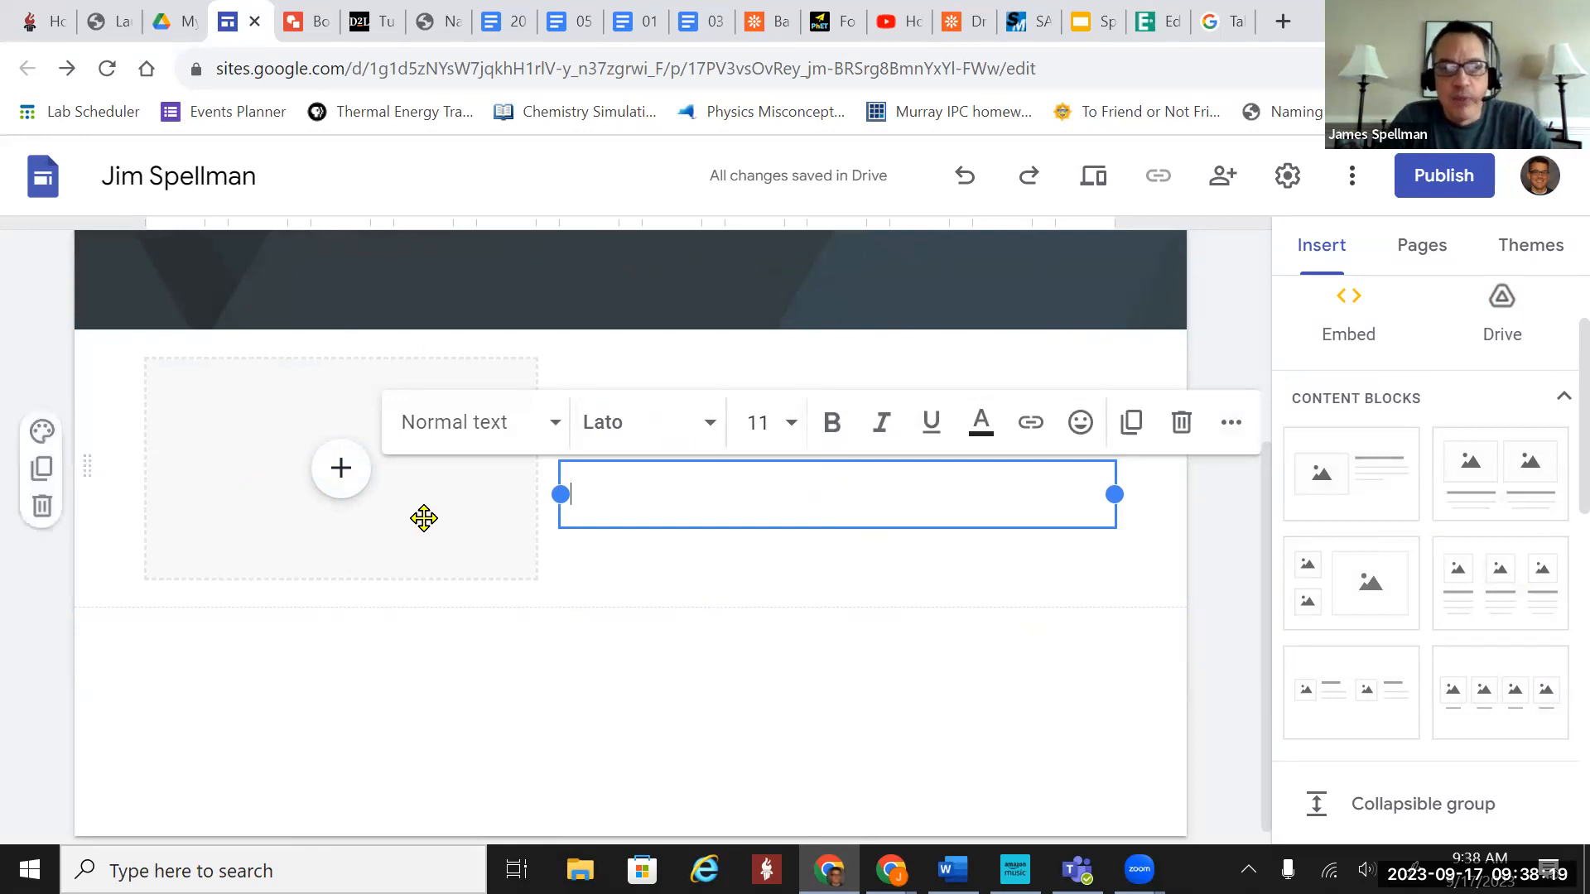
left_click(652, 582)
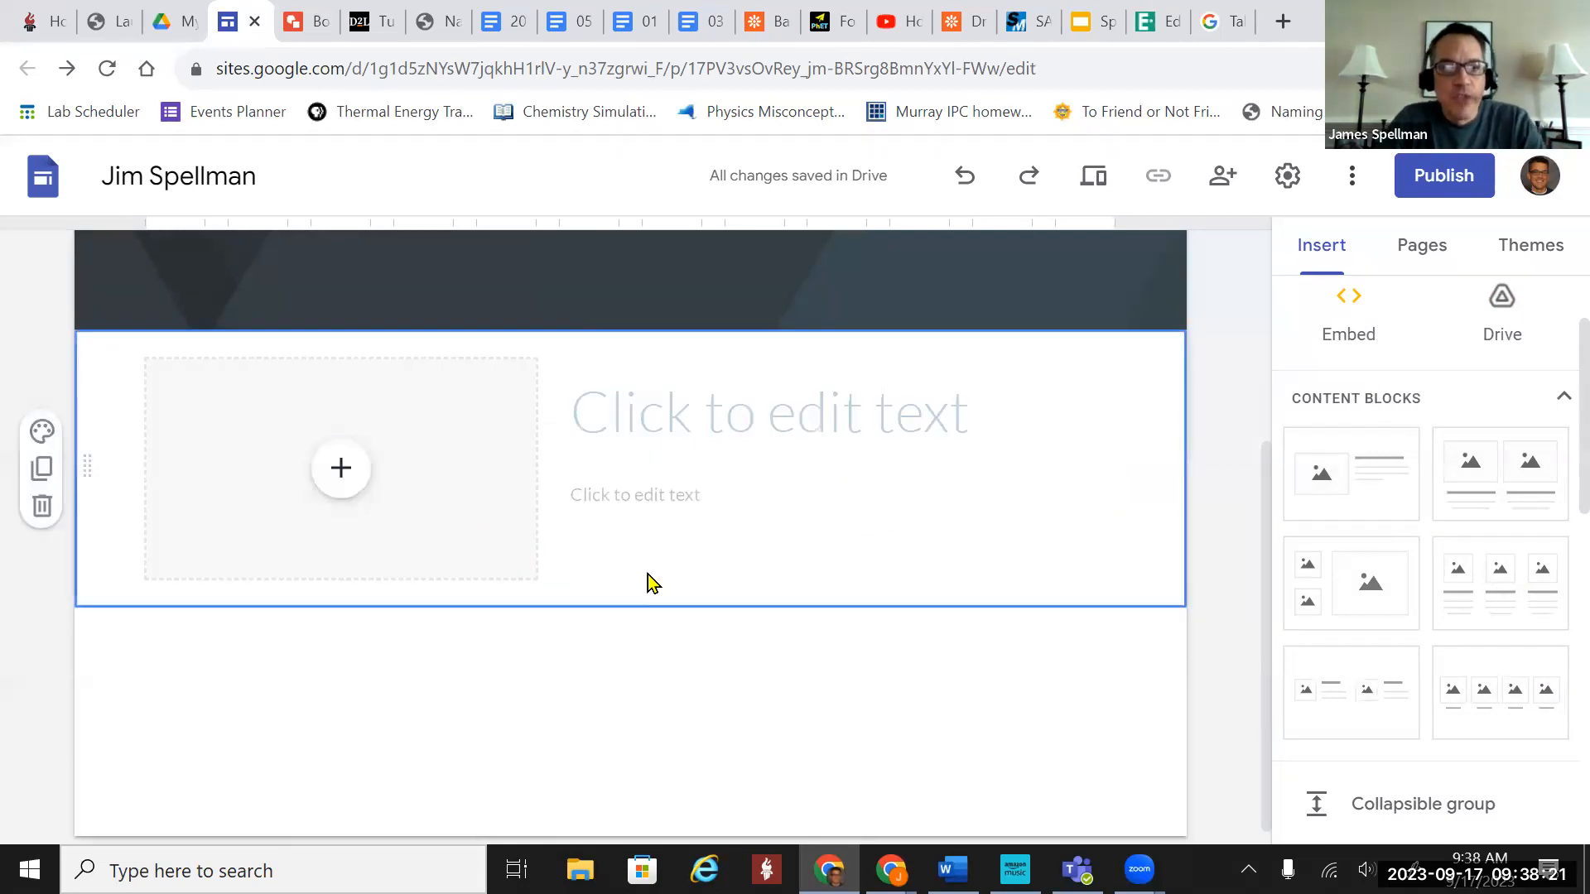
Search Google Drive for "book" and insert the Book drawing into the content block's image placeholder.
left_click(341, 470)
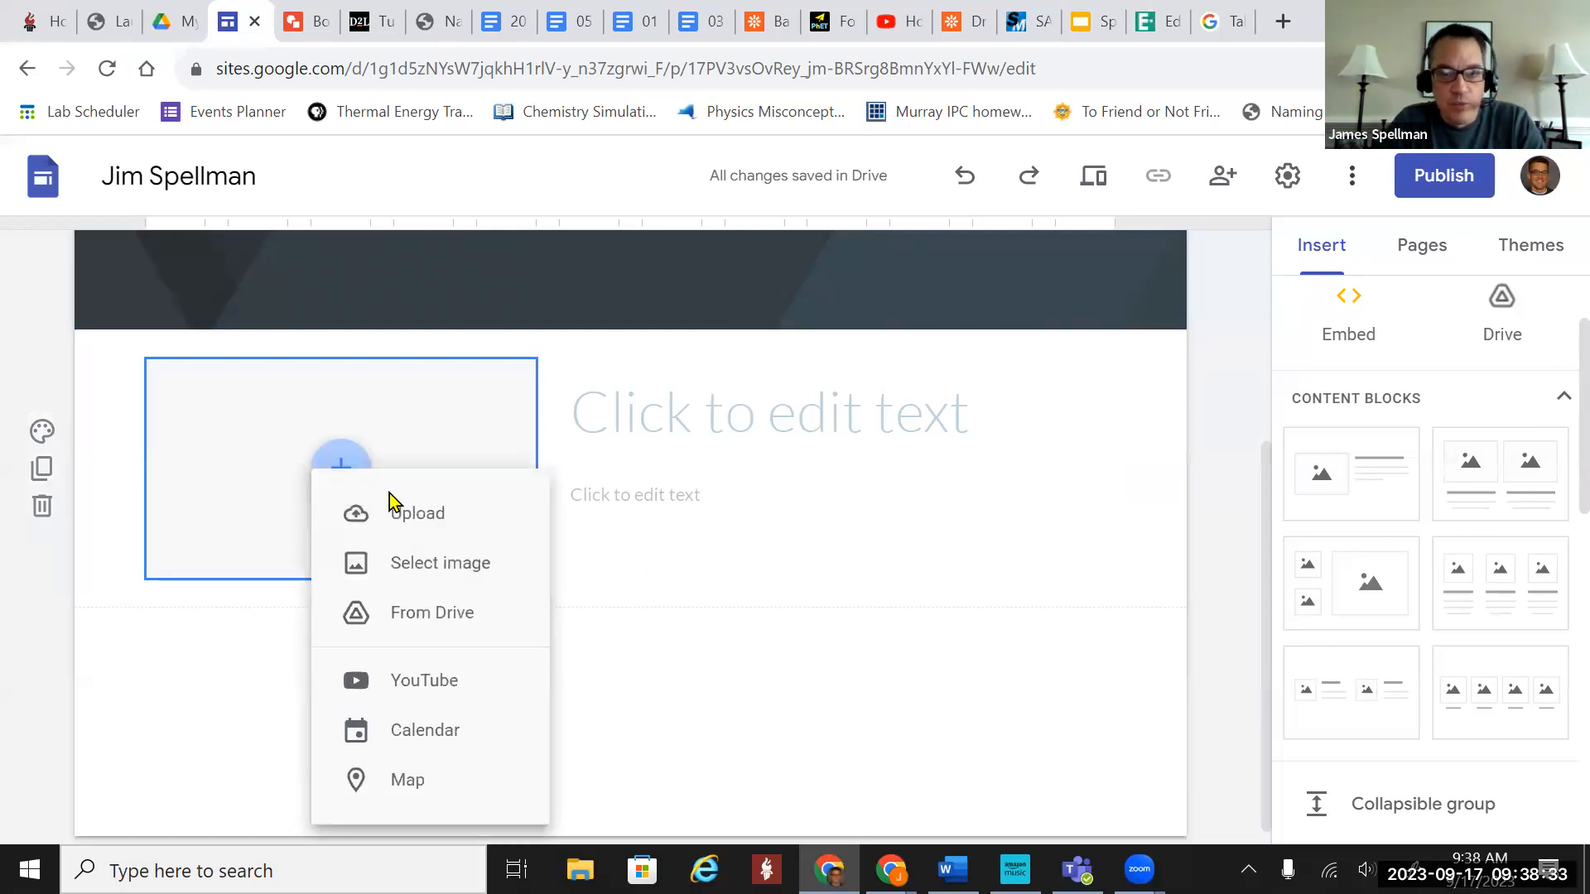
left_click(445, 613)
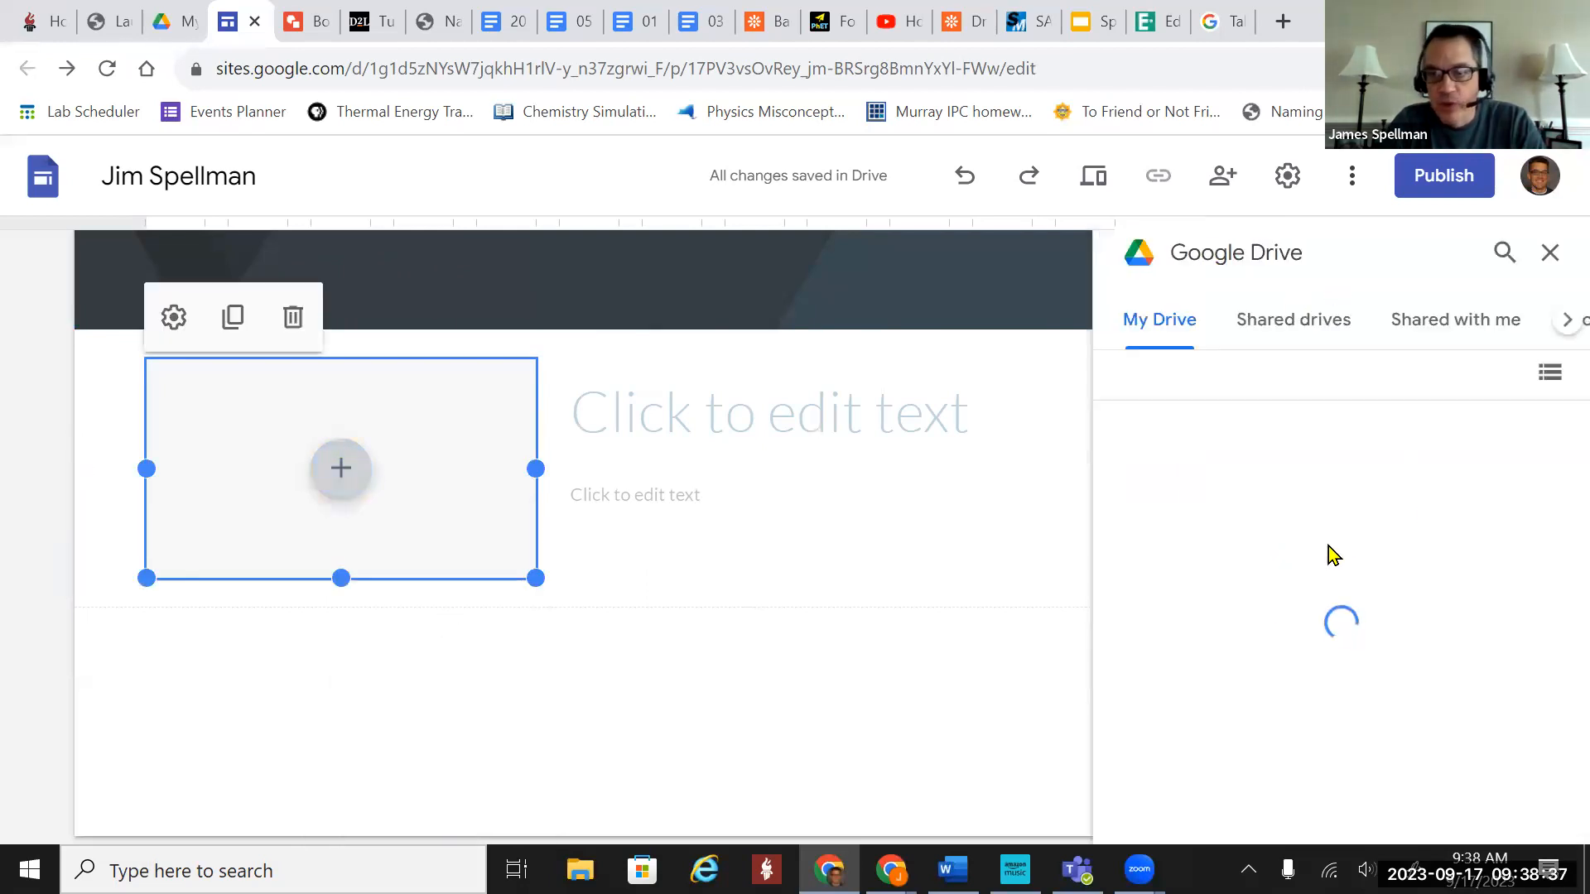
scroll(1313, 655, "down", 6)
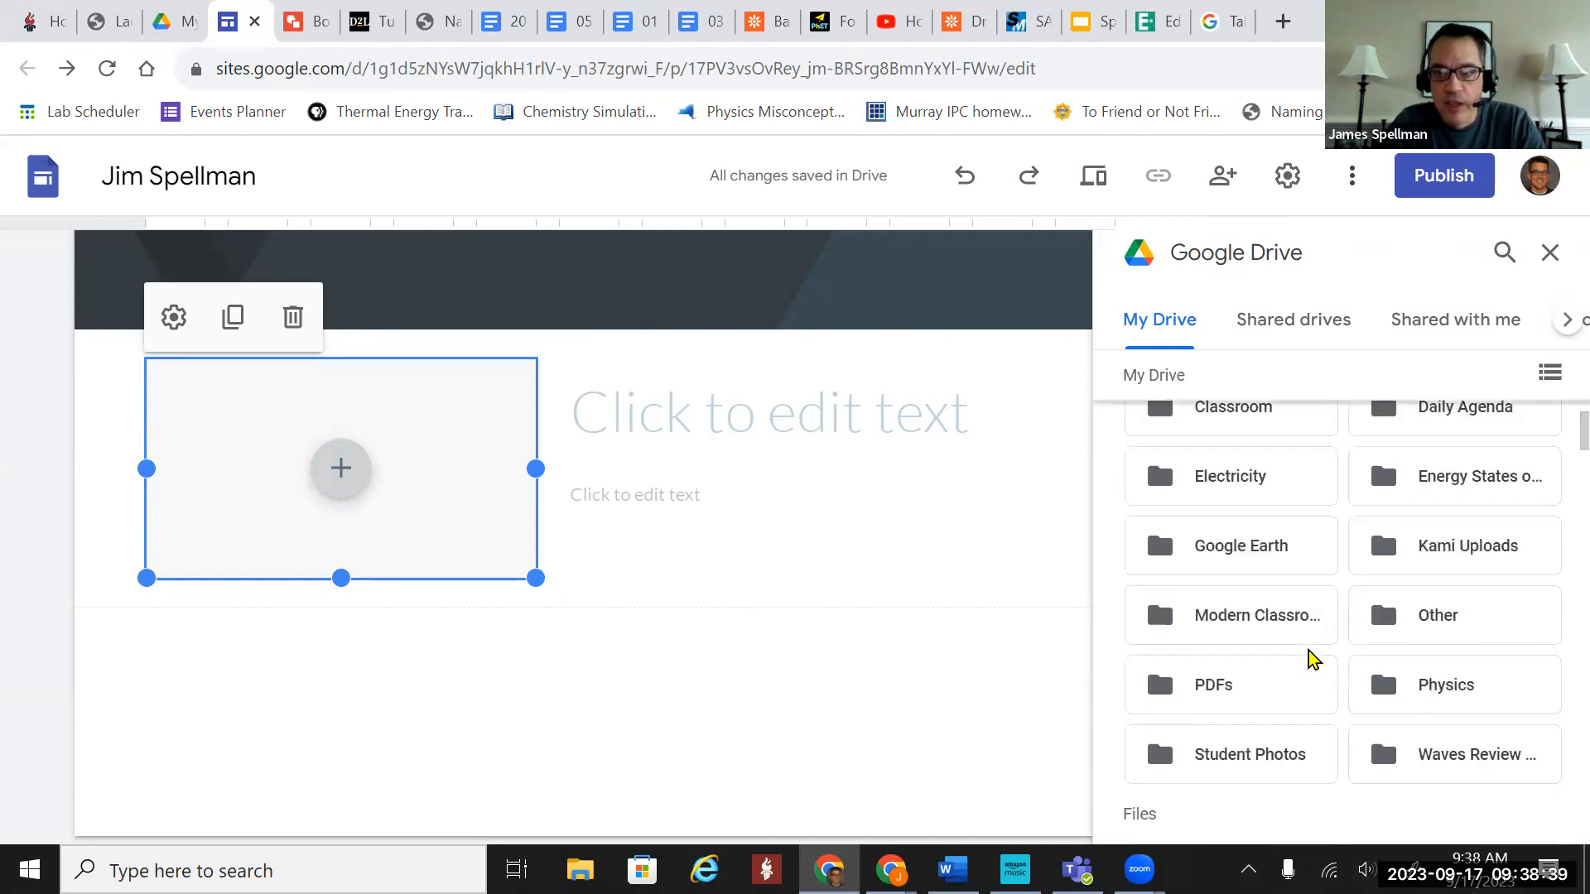
scroll(1308, 646, "down", 8)
scroll(1310, 644, "up", 10)
scroll(1317, 651, "up", 5)
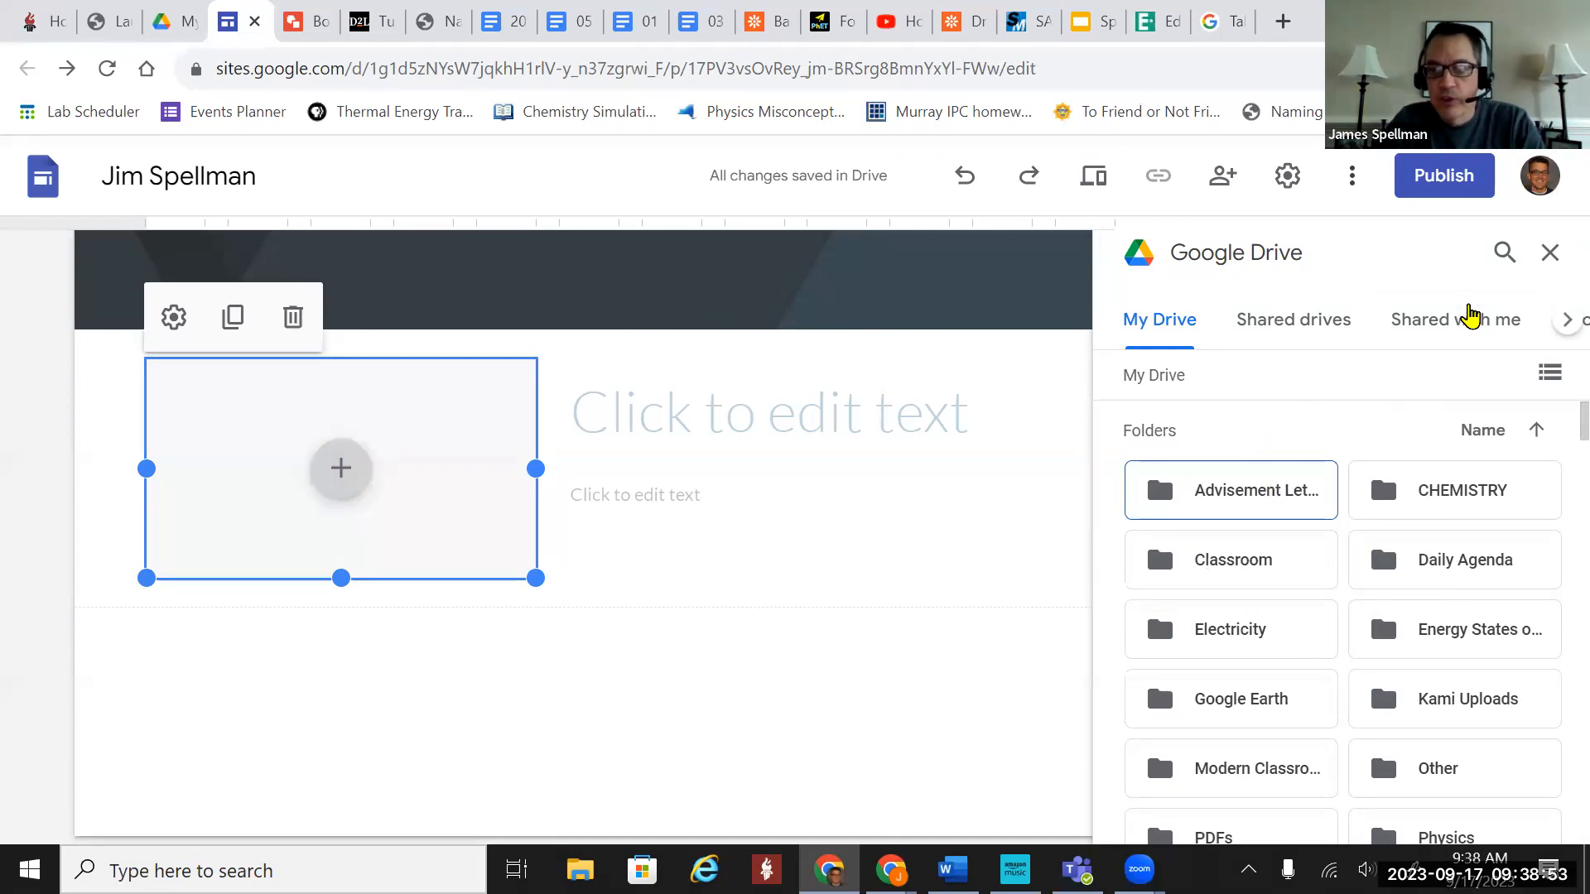
left_click(1505, 253)
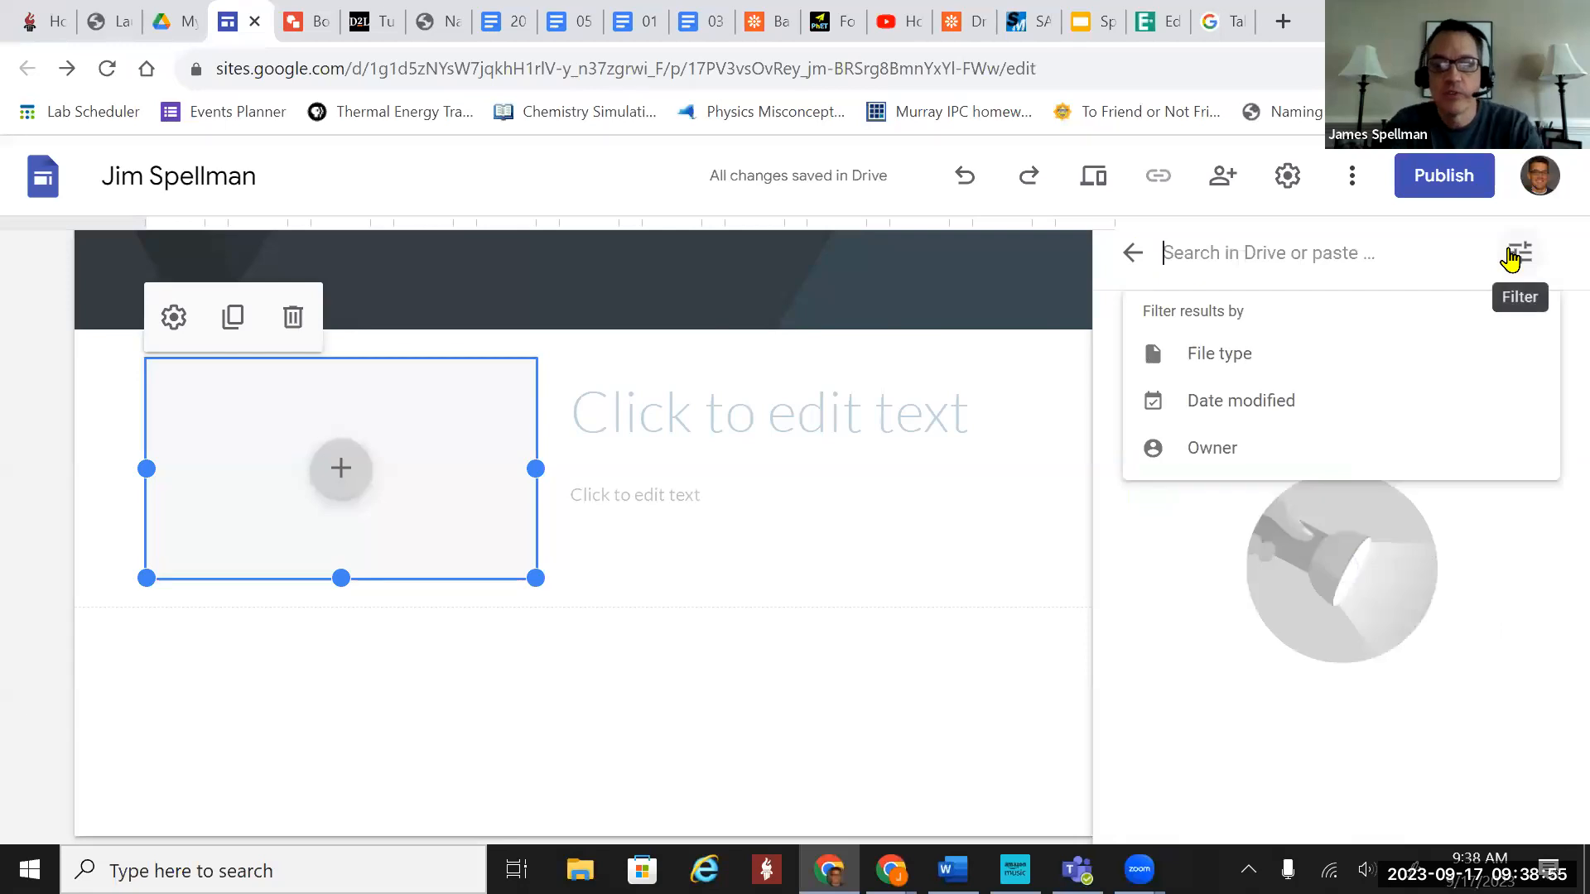
type("book")
key("Return")
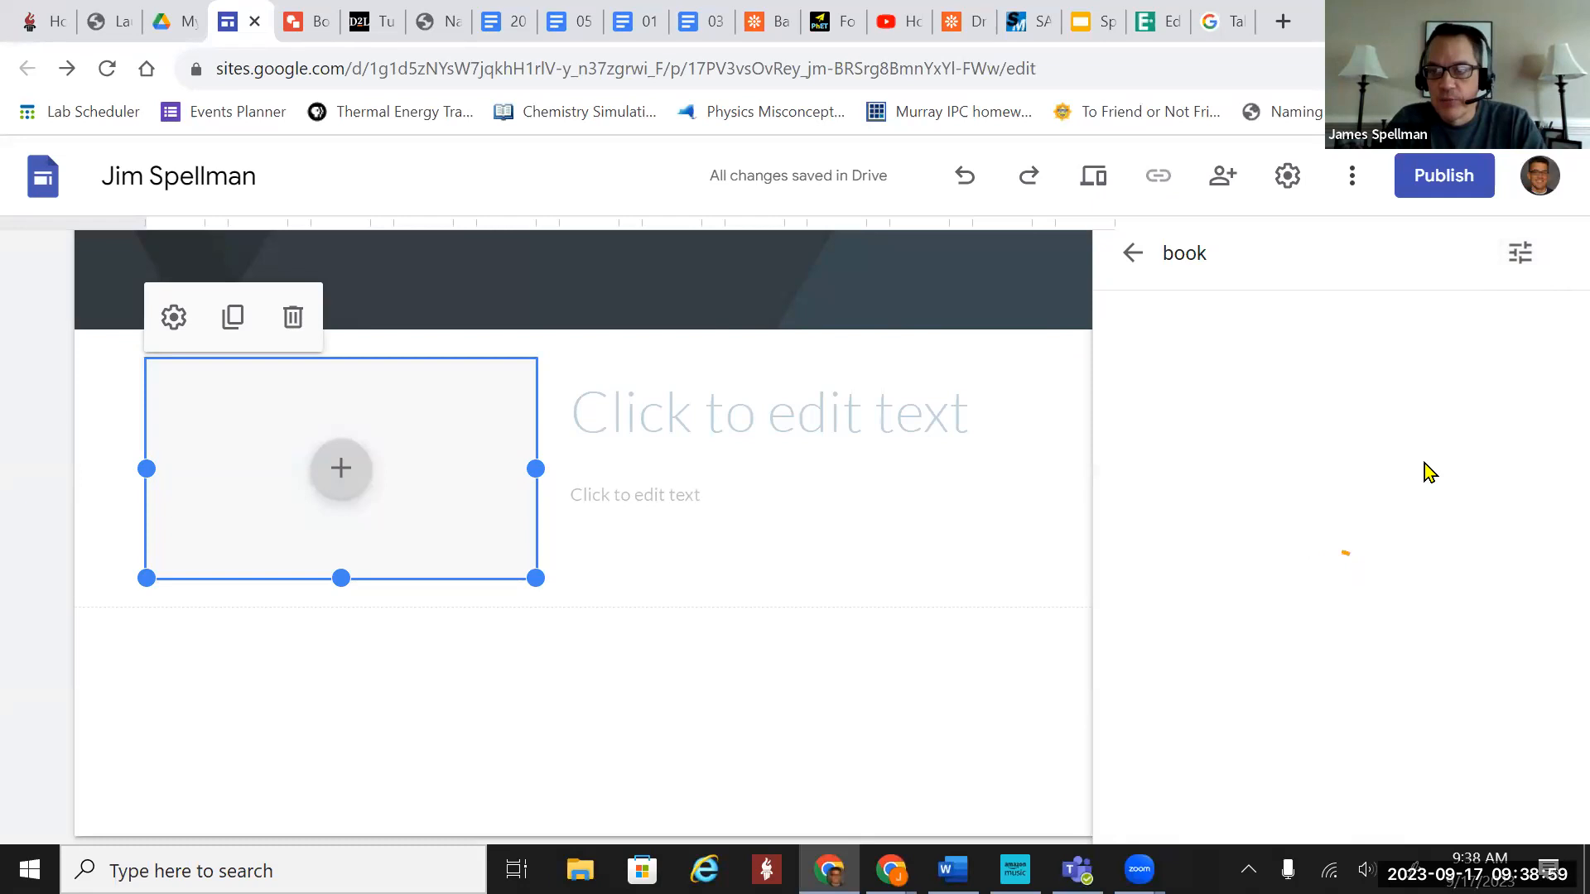
left_click(1245, 424)
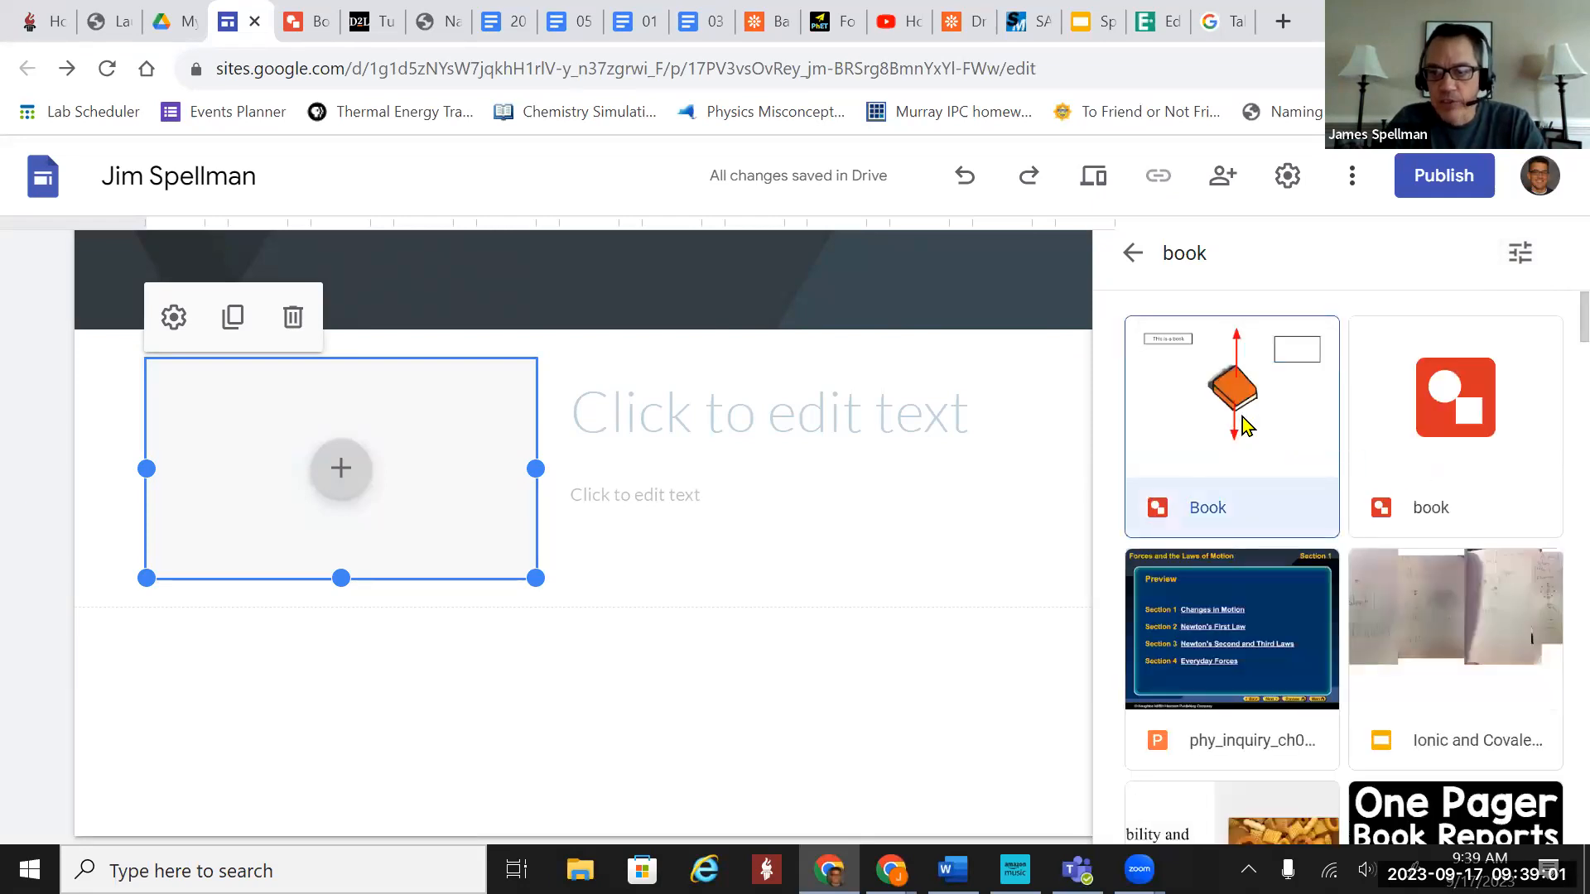
left_click(1521, 807)
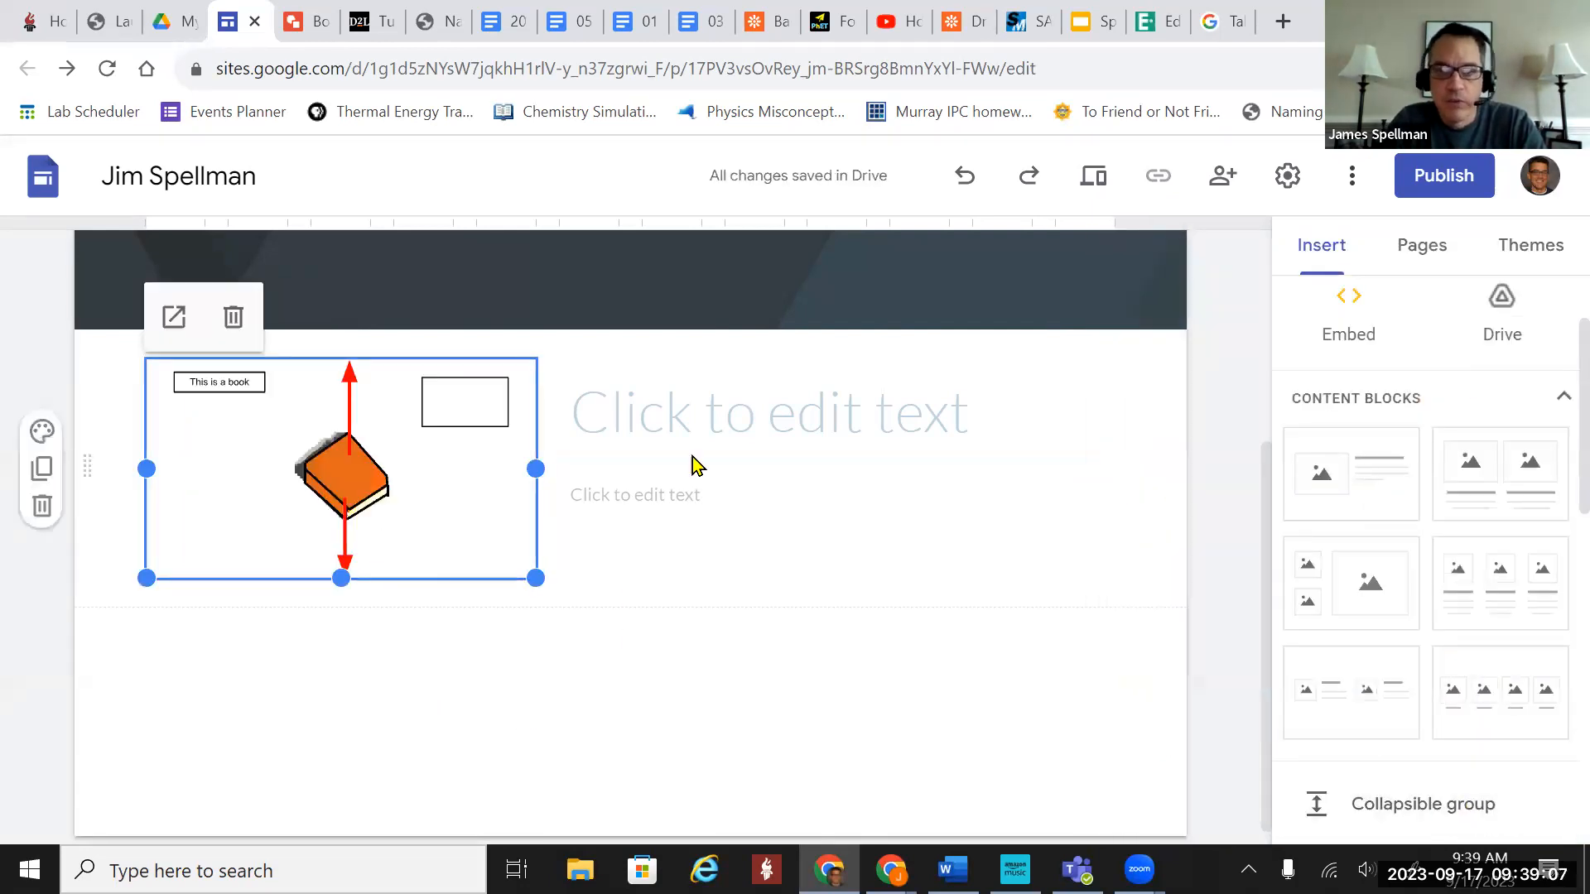
Enter "Info goes here" as the body text beside the book drawing and show its additional formatting options.
left_click(831, 440)
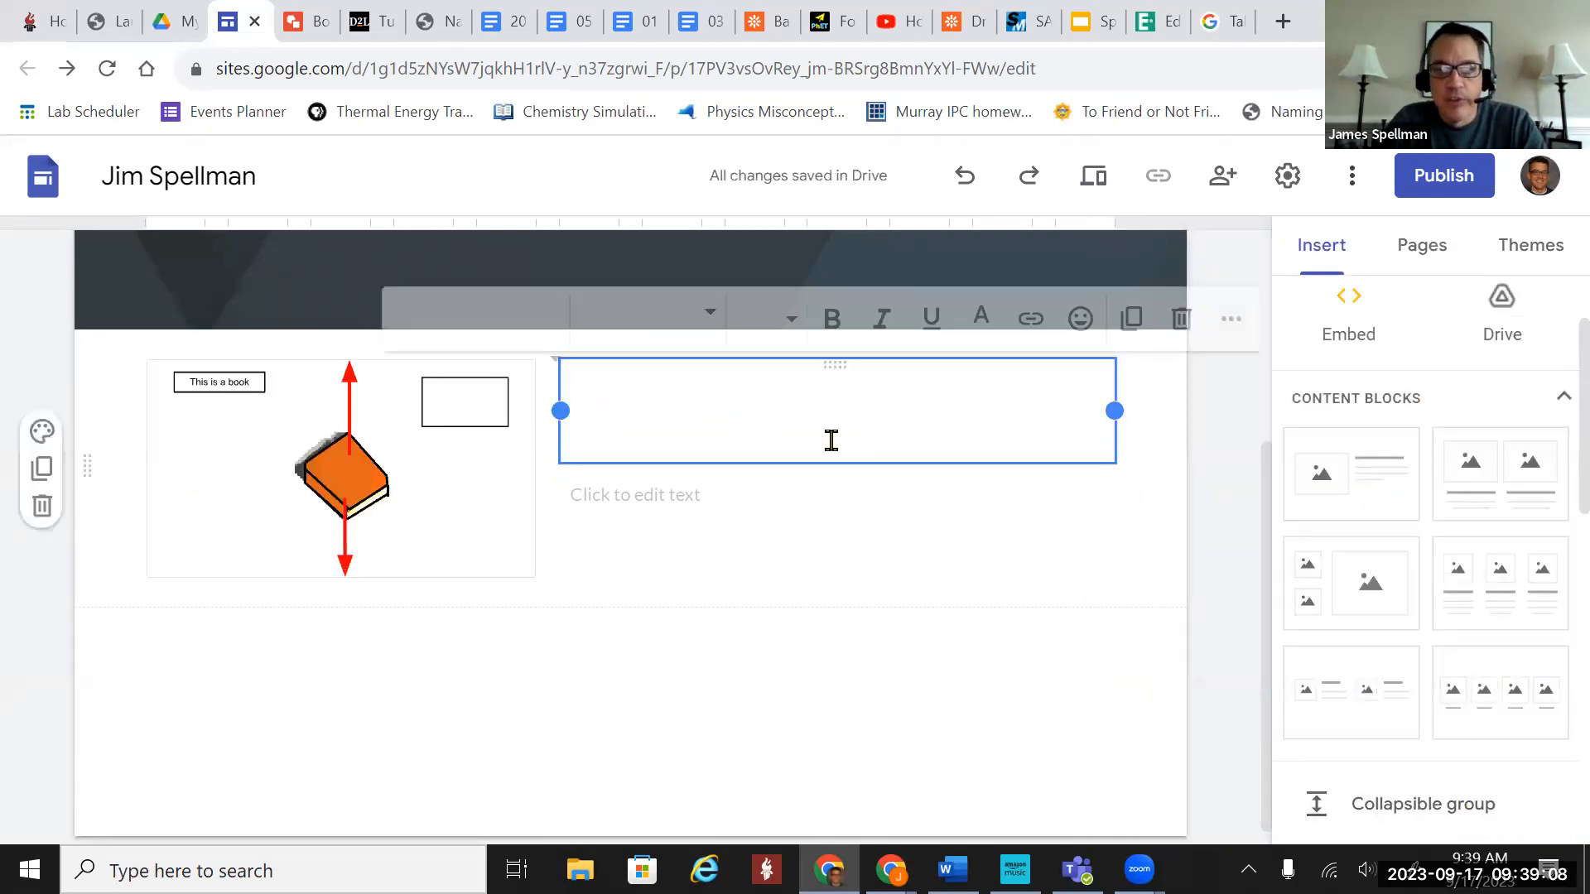
left_click(782, 491)
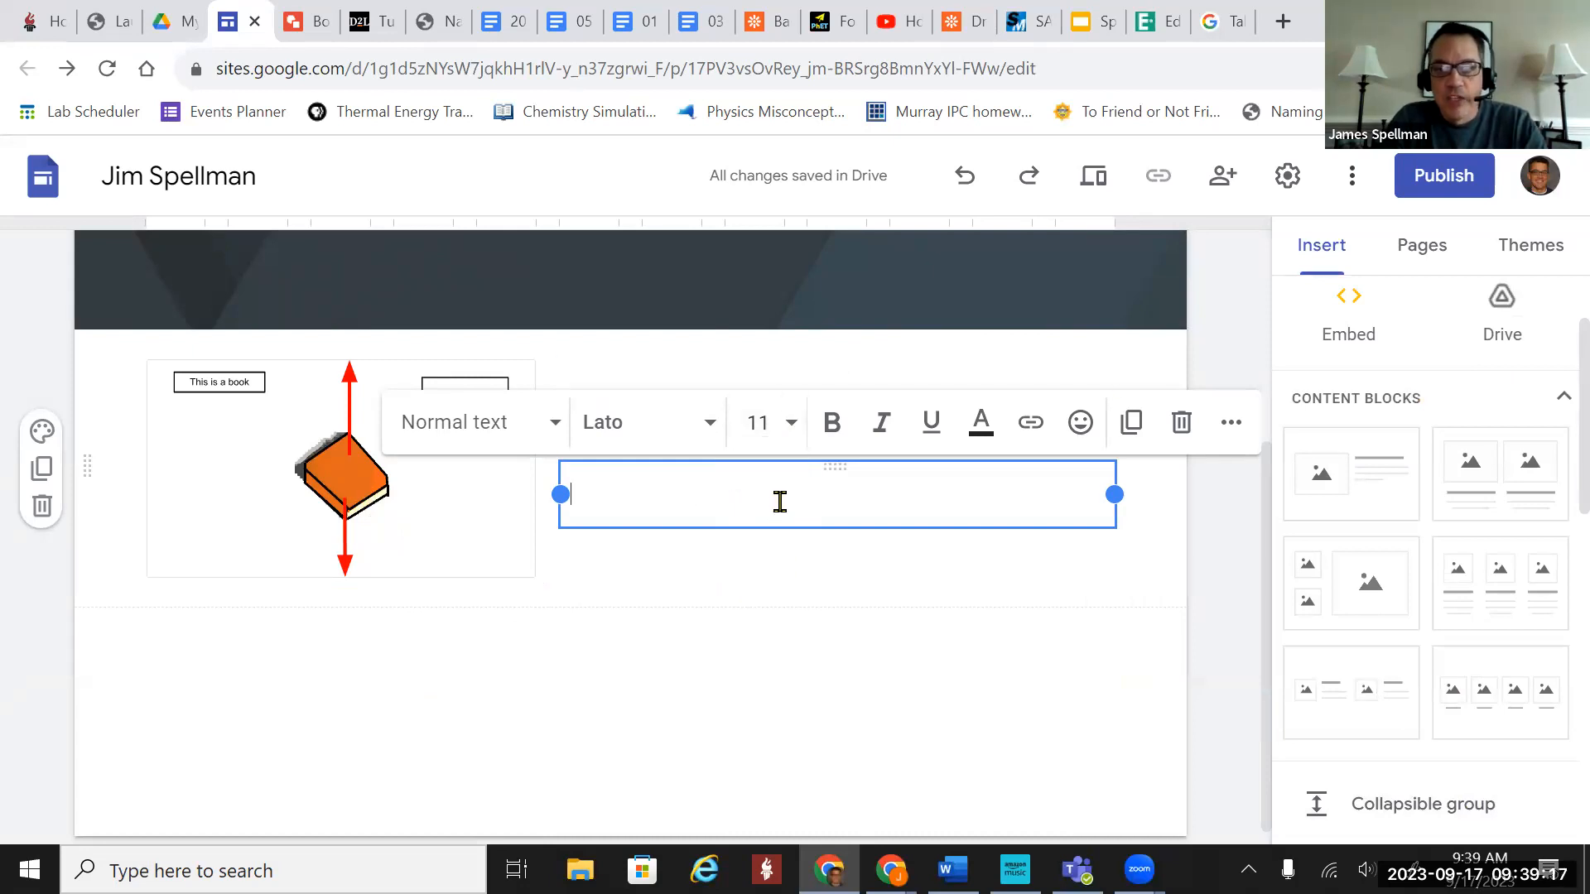
type("Info goes h")
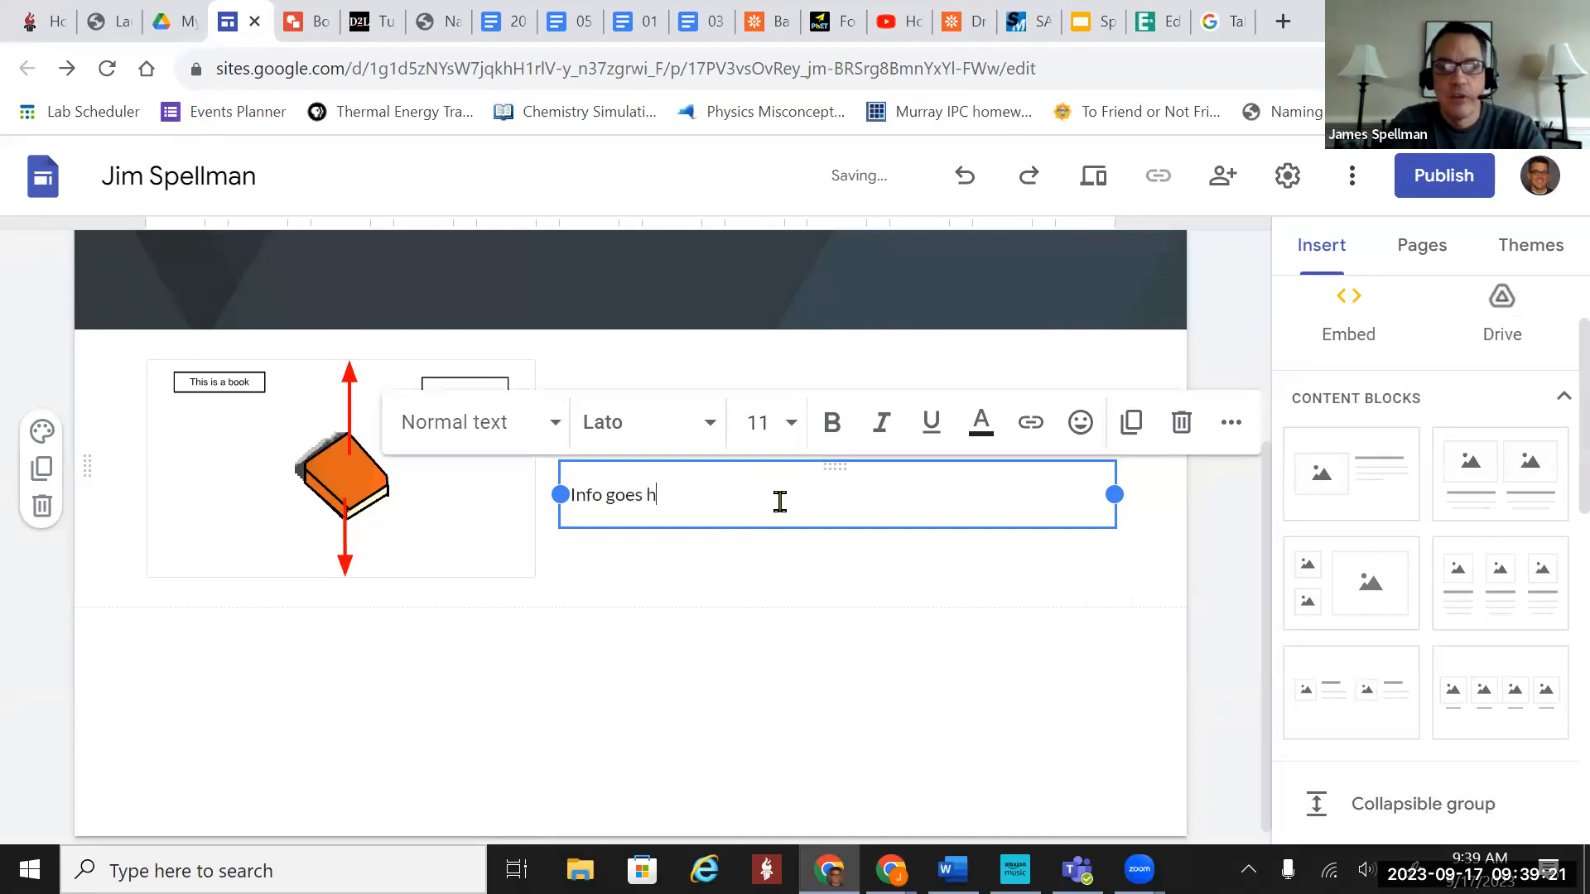
triple_click(672, 504)
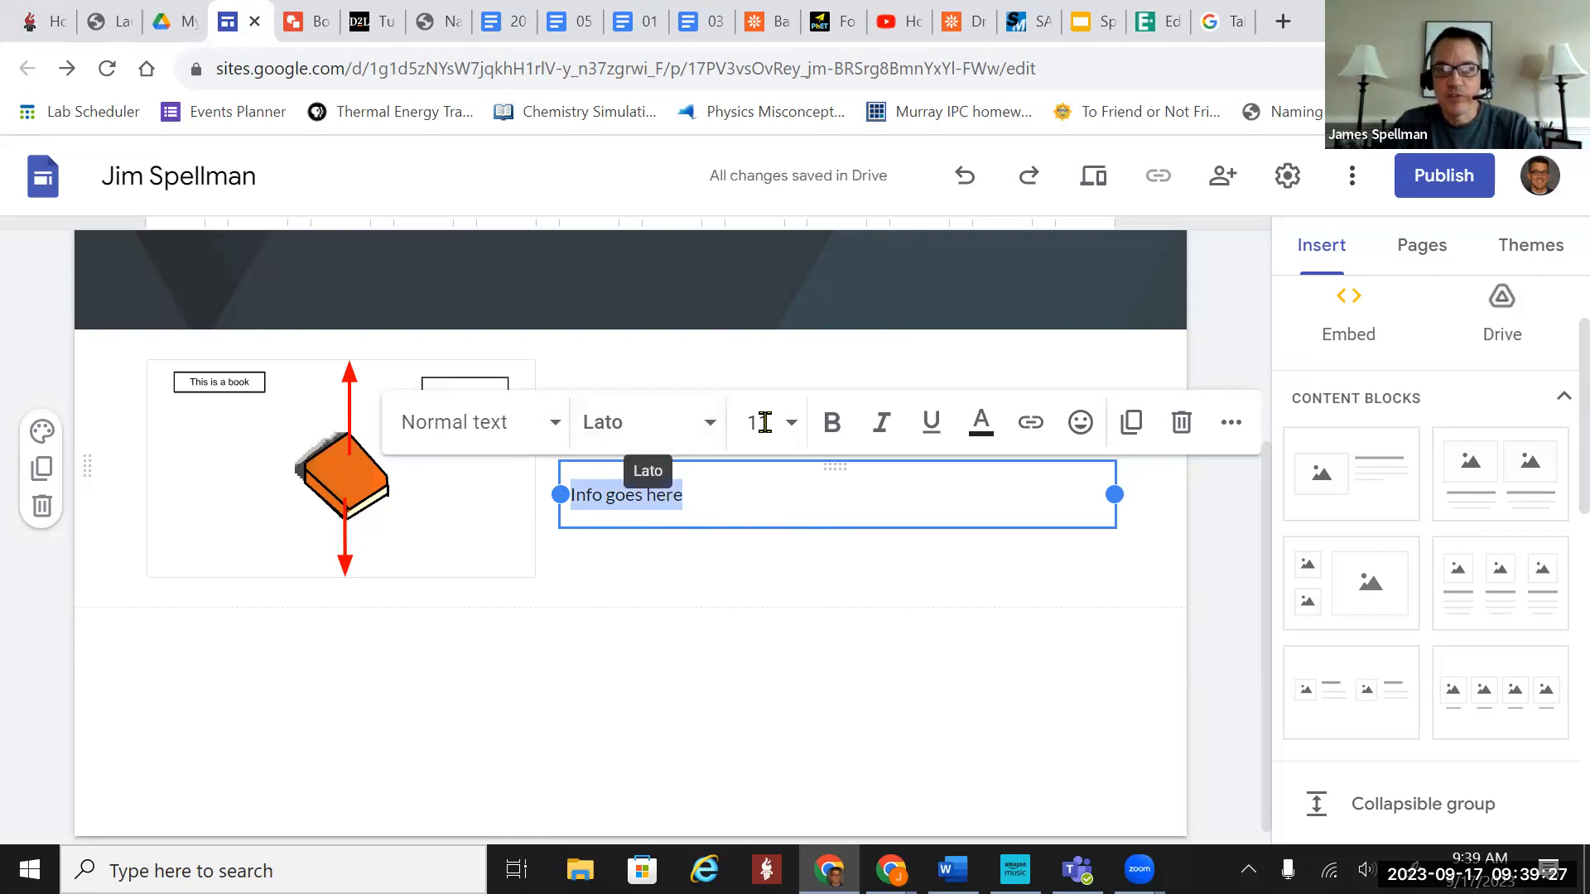
left_click(1230, 427)
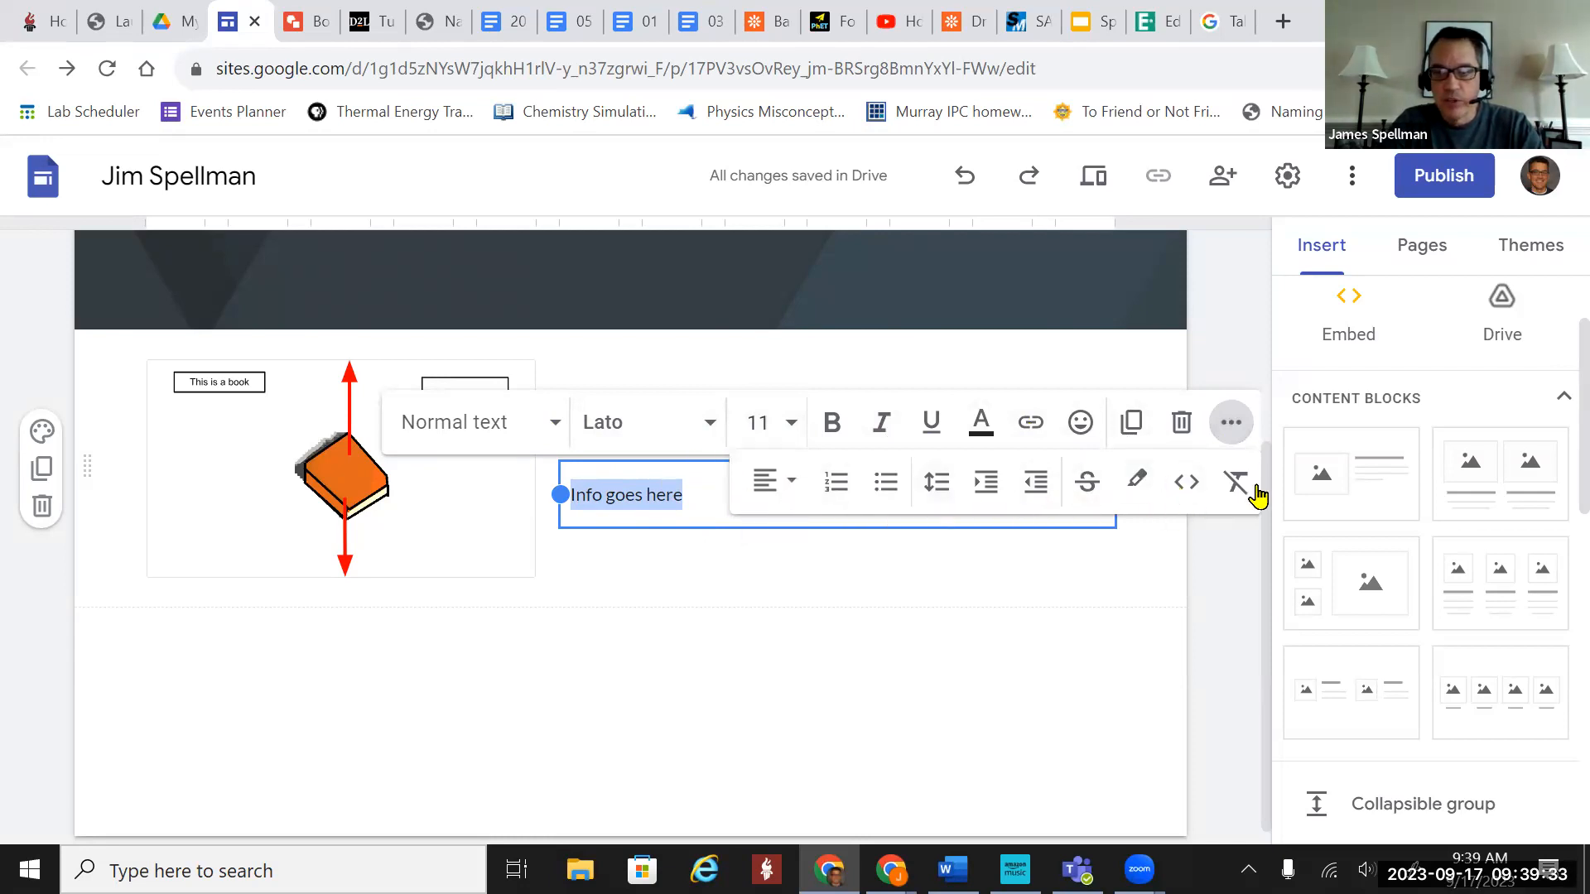
left_click(978, 574)
Reduce the height of the book drawing slightly.
left_click(476, 472)
mouse_move(534, 580)
left_mouse_down()
mouse_move(580, 638)
mouse_move(522, 566)
mouse_move(472, 539)
mouse_move(536, 557)
left_mouse_up()
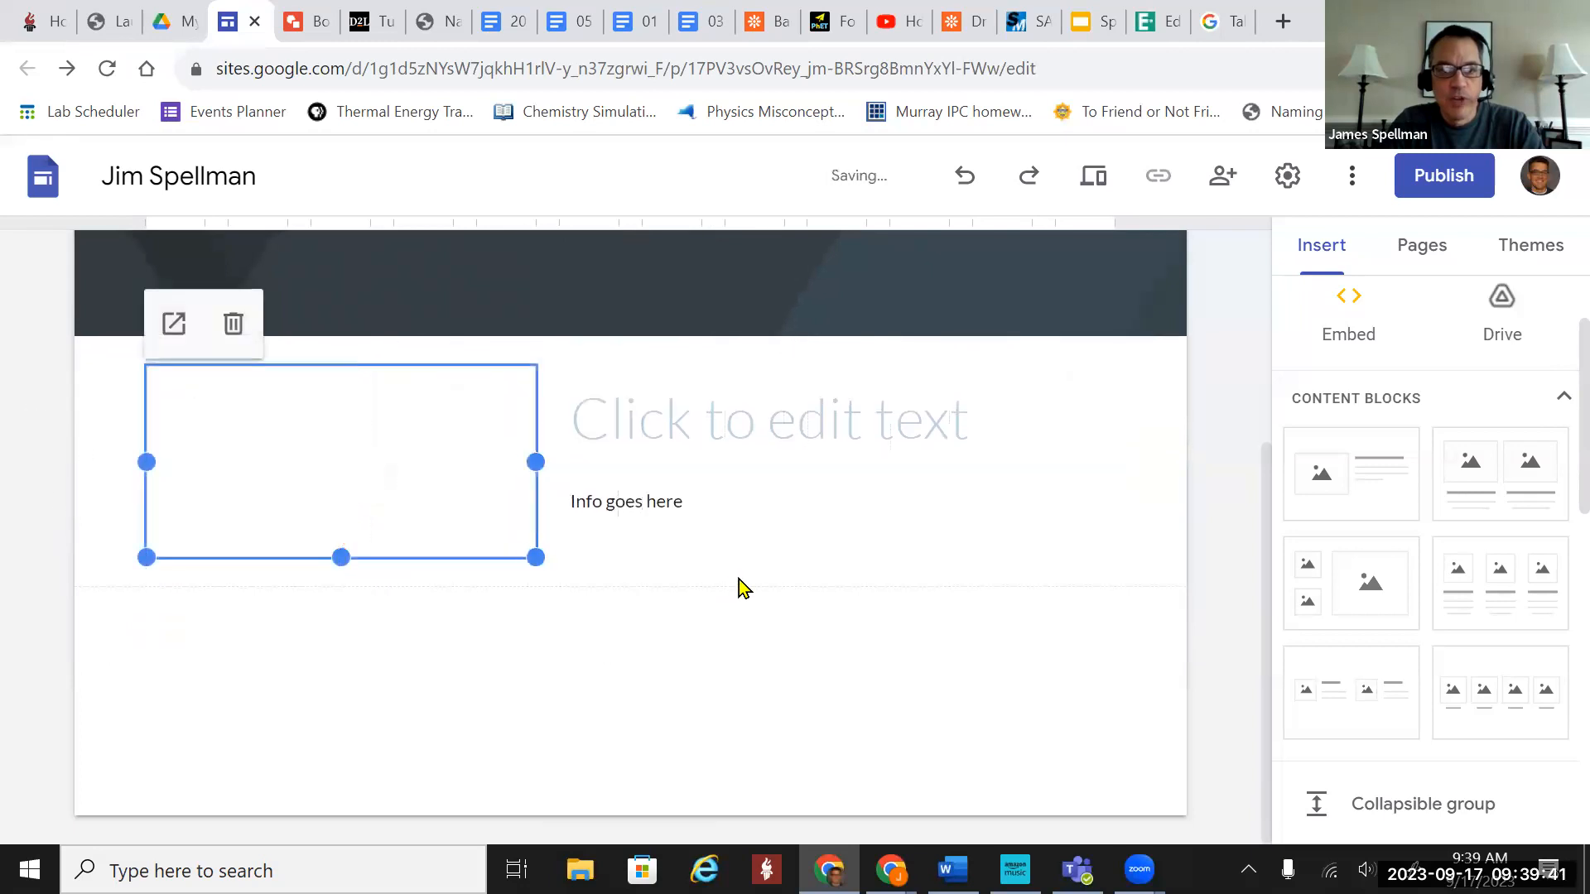
left_click(575, 574)
Move the book drawing to the right of the text, back to the left, and to the right again.
left_click_drag(492, 373, 1135, 424)
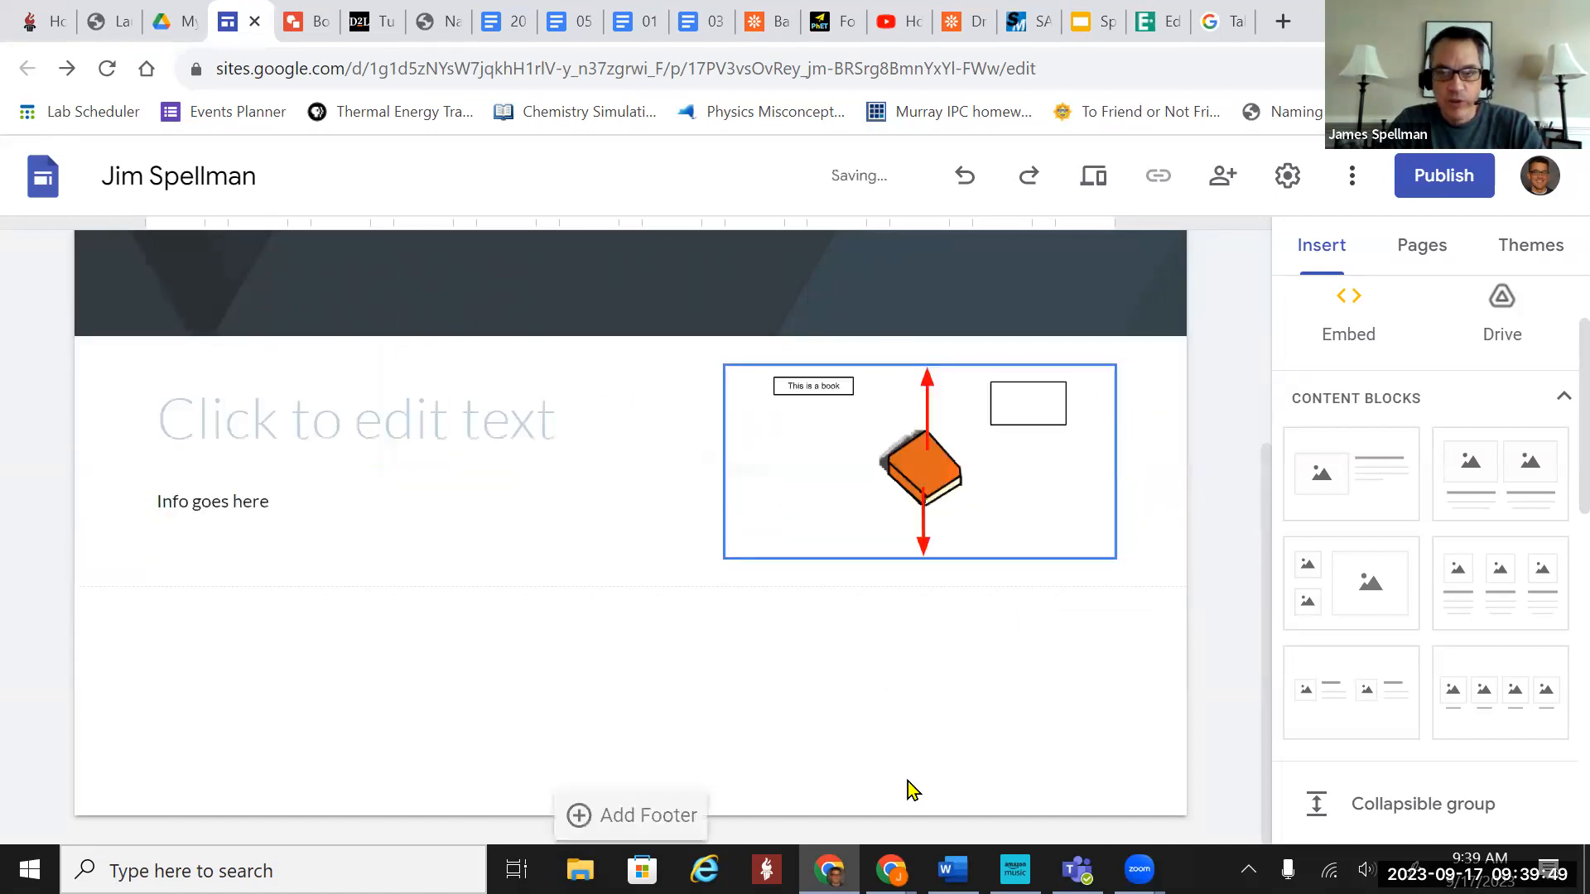
left_click_drag(986, 369, 136, 410)
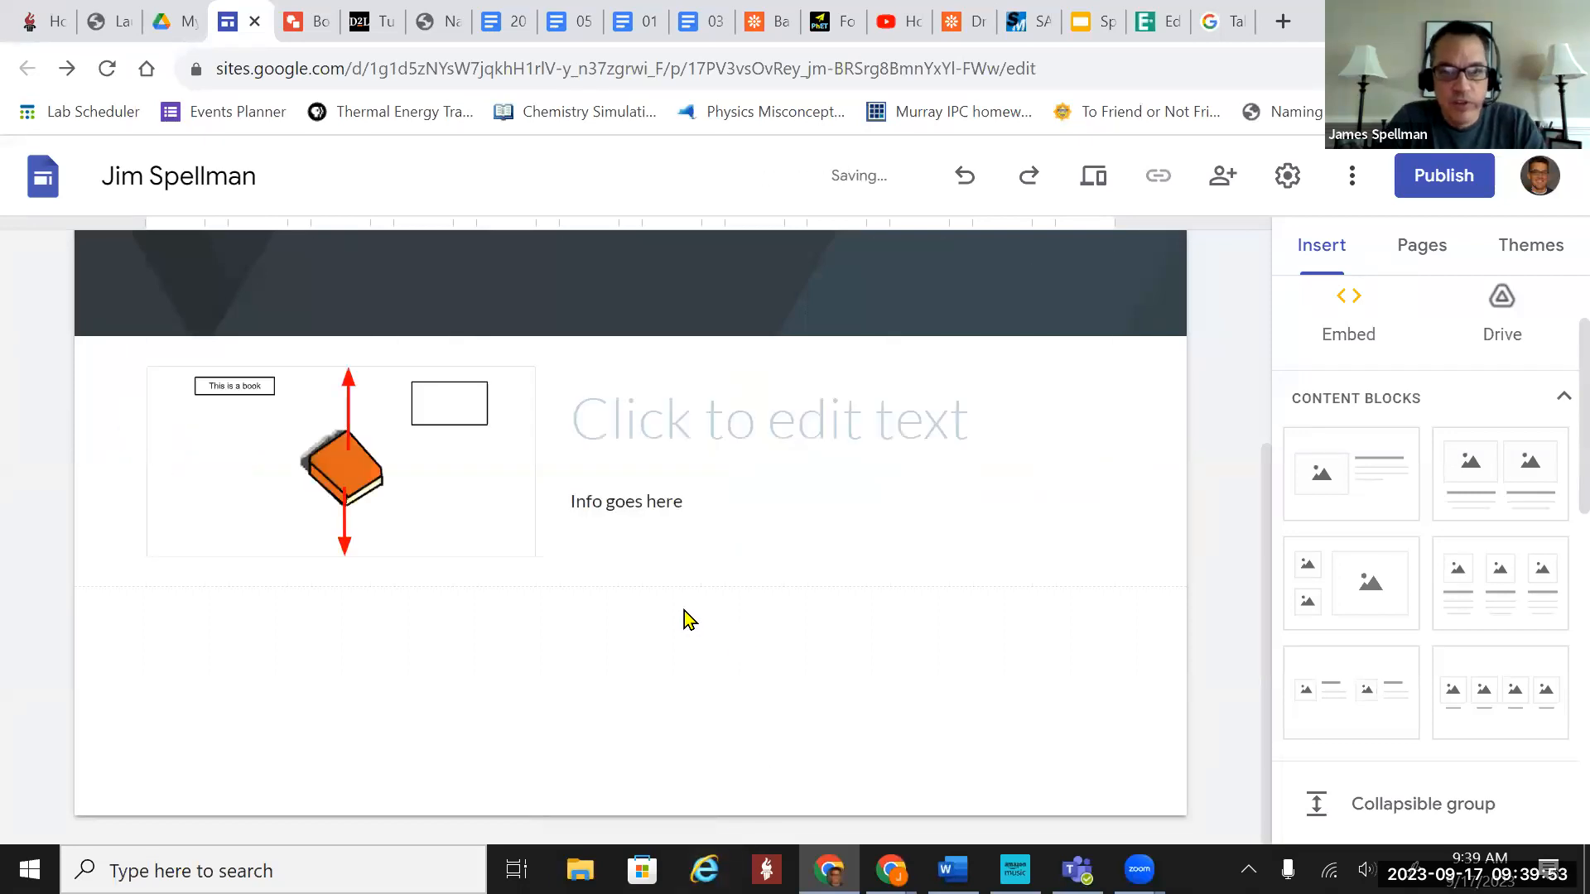
left_click_drag(427, 398, 705, 399)
left_click_drag(770, 501, 814, 493)
left_click_drag(497, 395, 946, 432)
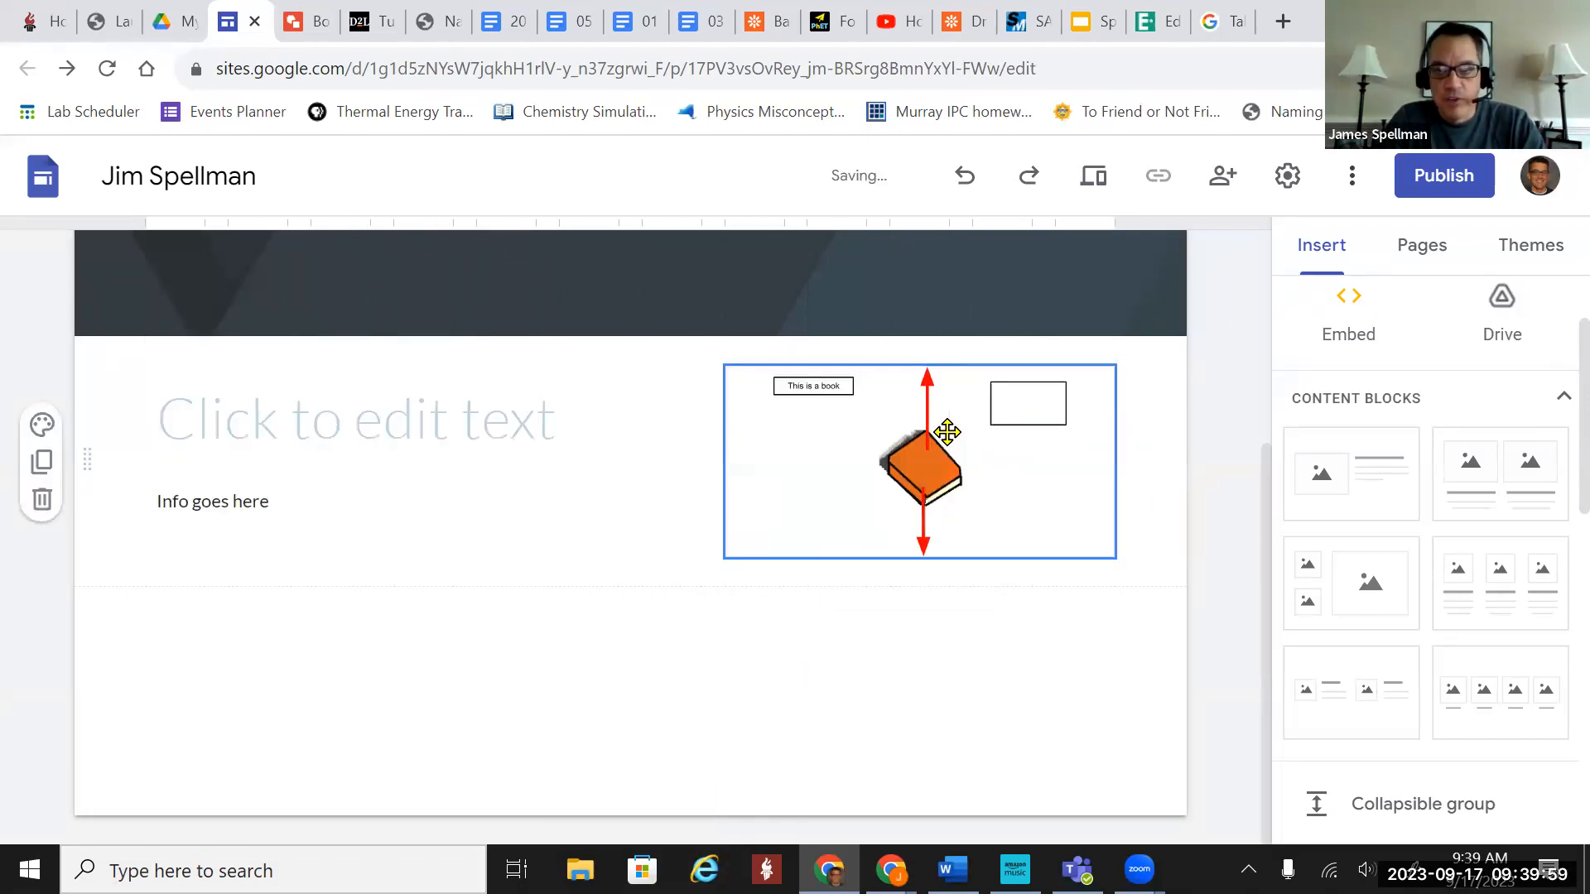
Undo the last two changes to the book drawing and try to move it back to the left of the text.
left_click(965, 181)
left_click(966, 180)
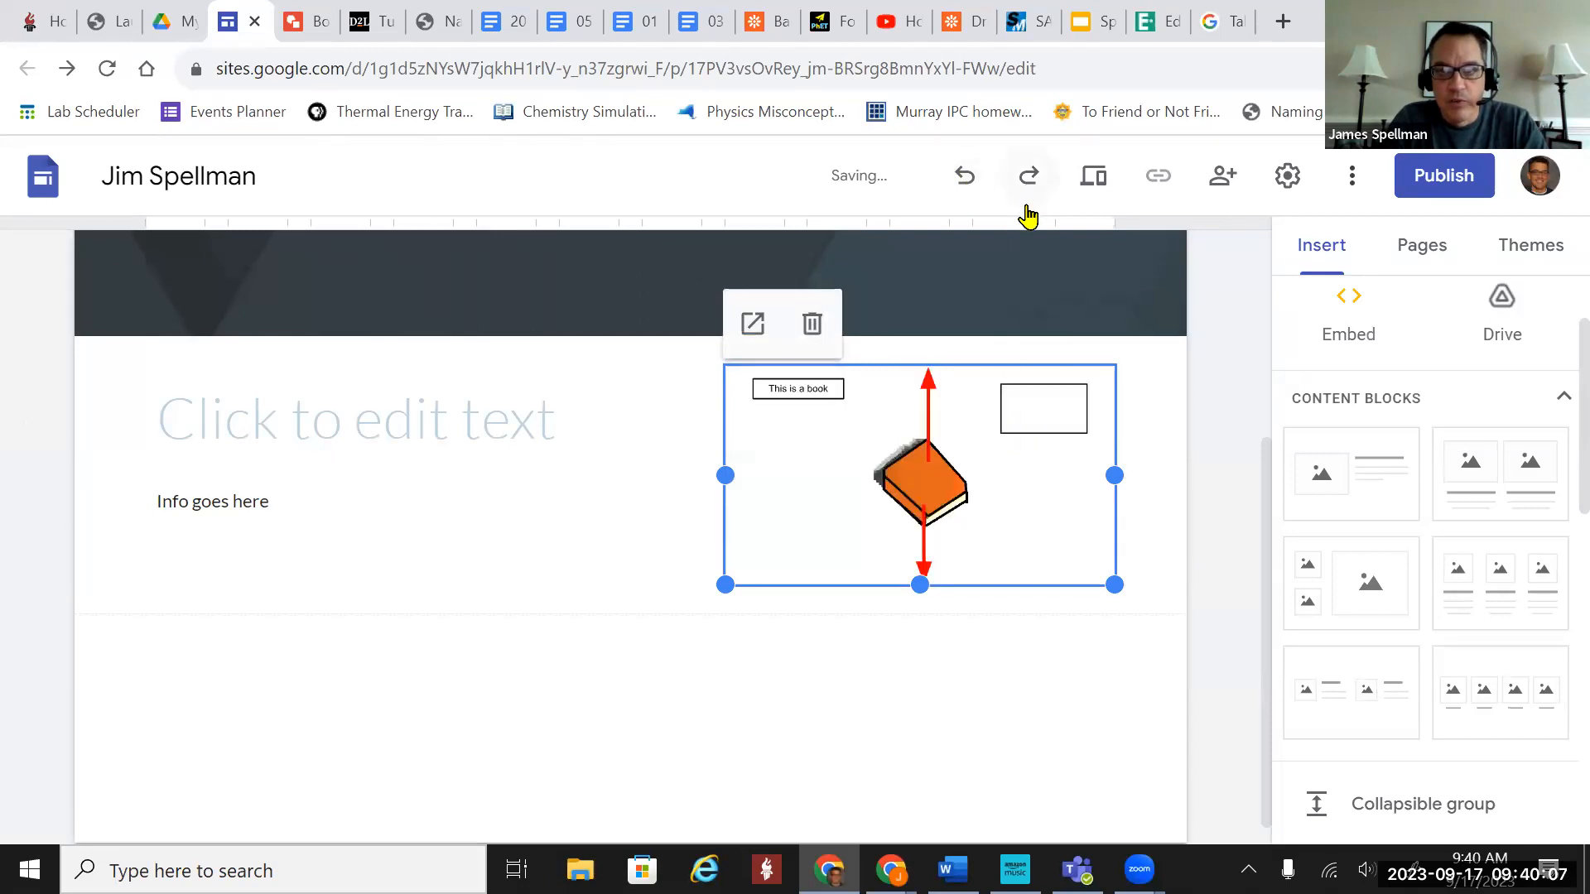
left_click_drag(983, 365, 129, 407)
left_click_drag(986, 373, 116, 437)
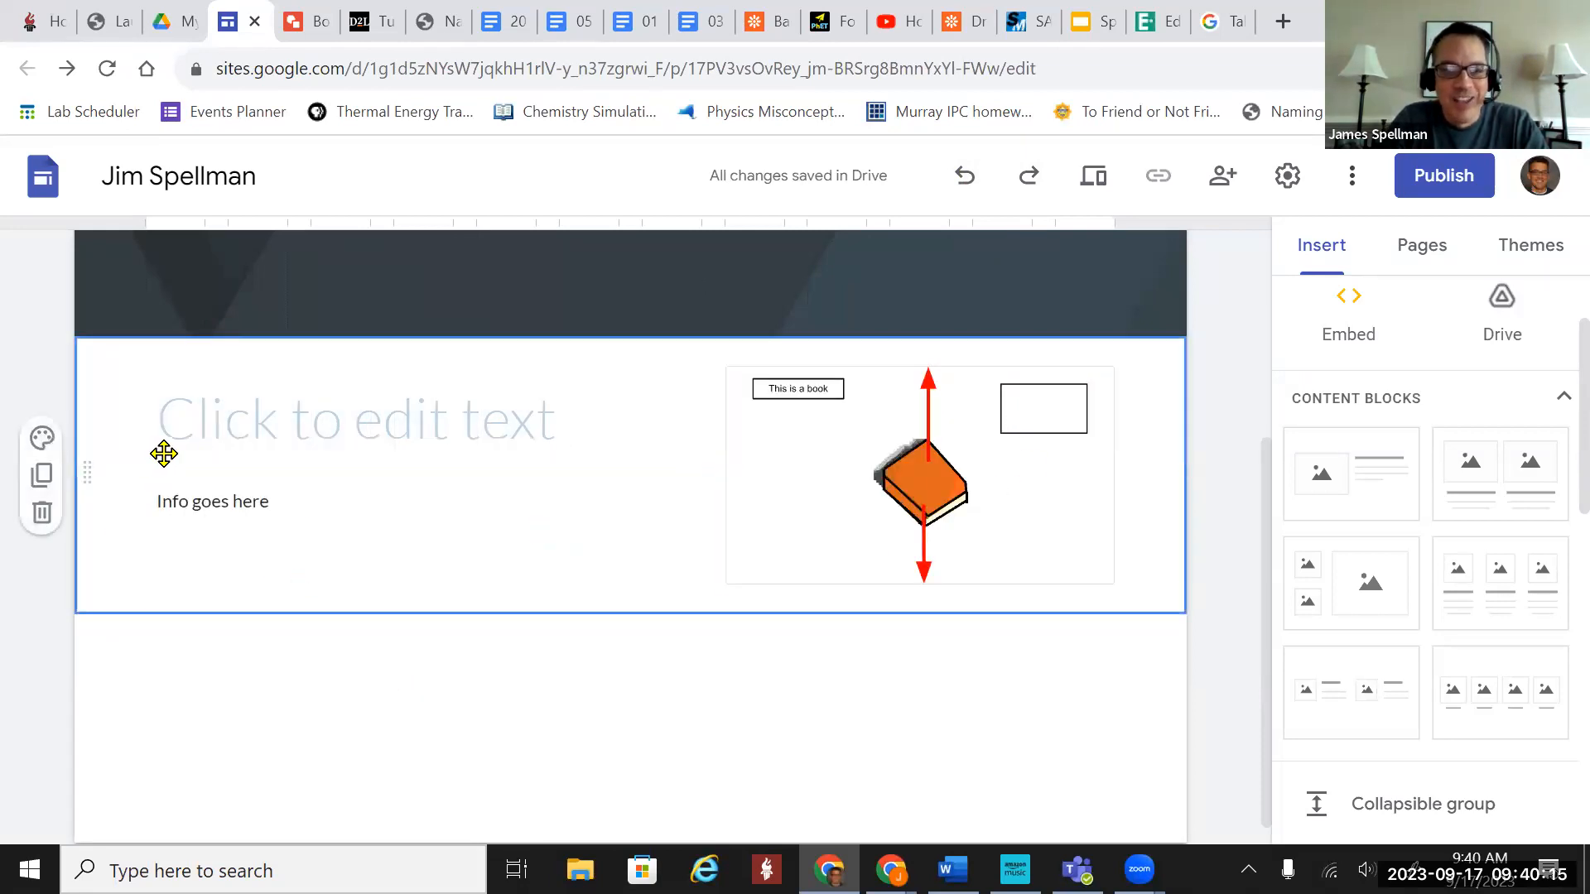
Delete the section with the book drawing and insert a fresh content block with one image beside text.
left_click(911, 393)
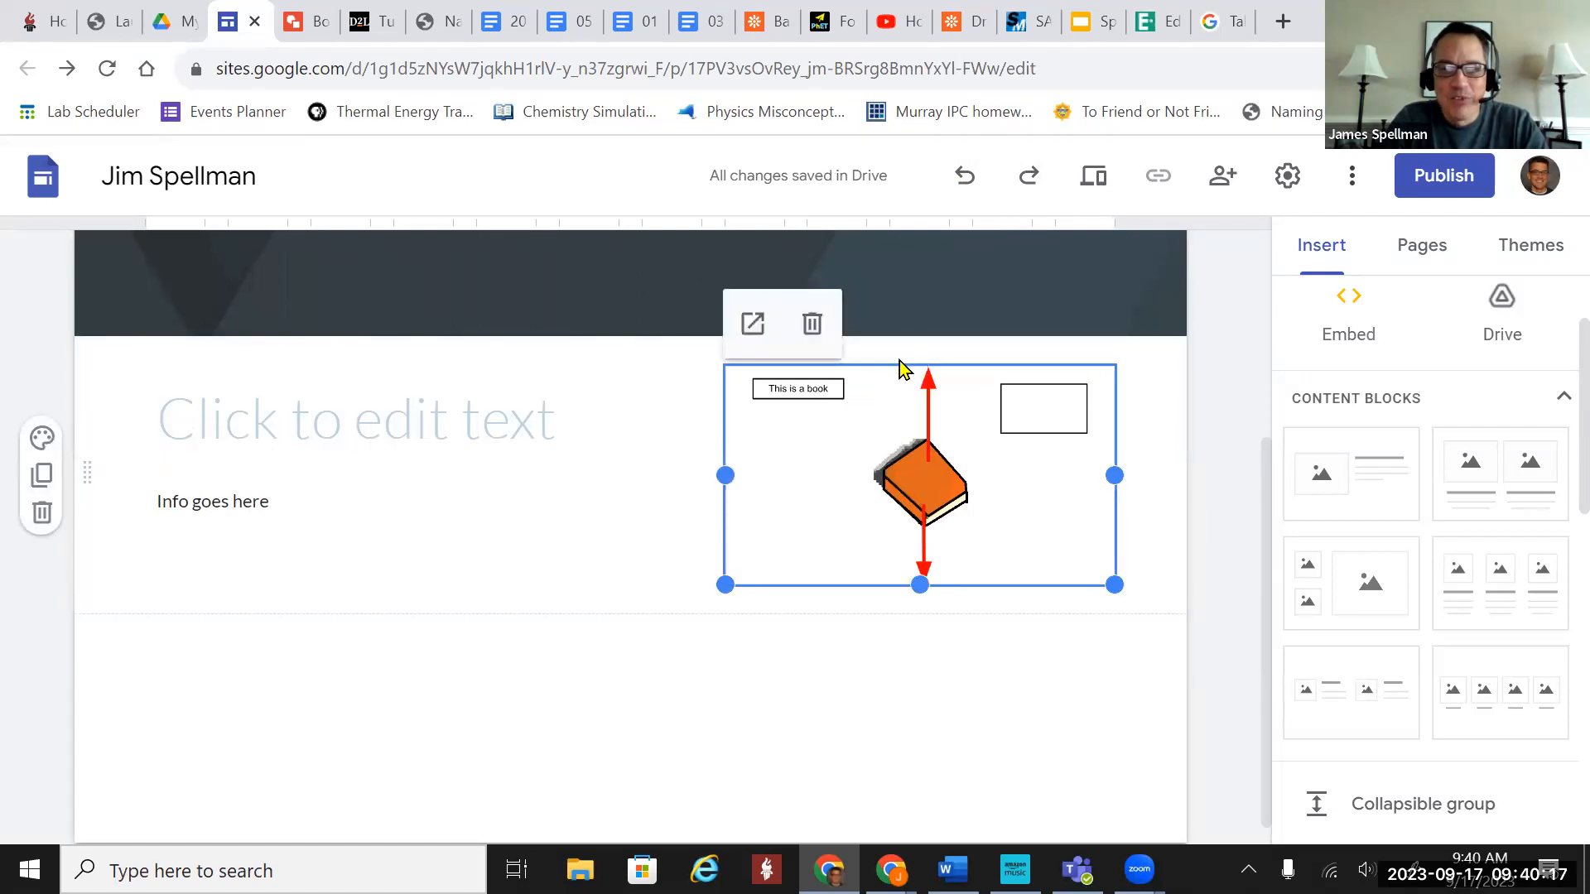
left_click(500, 529)
left_click(724, 591)
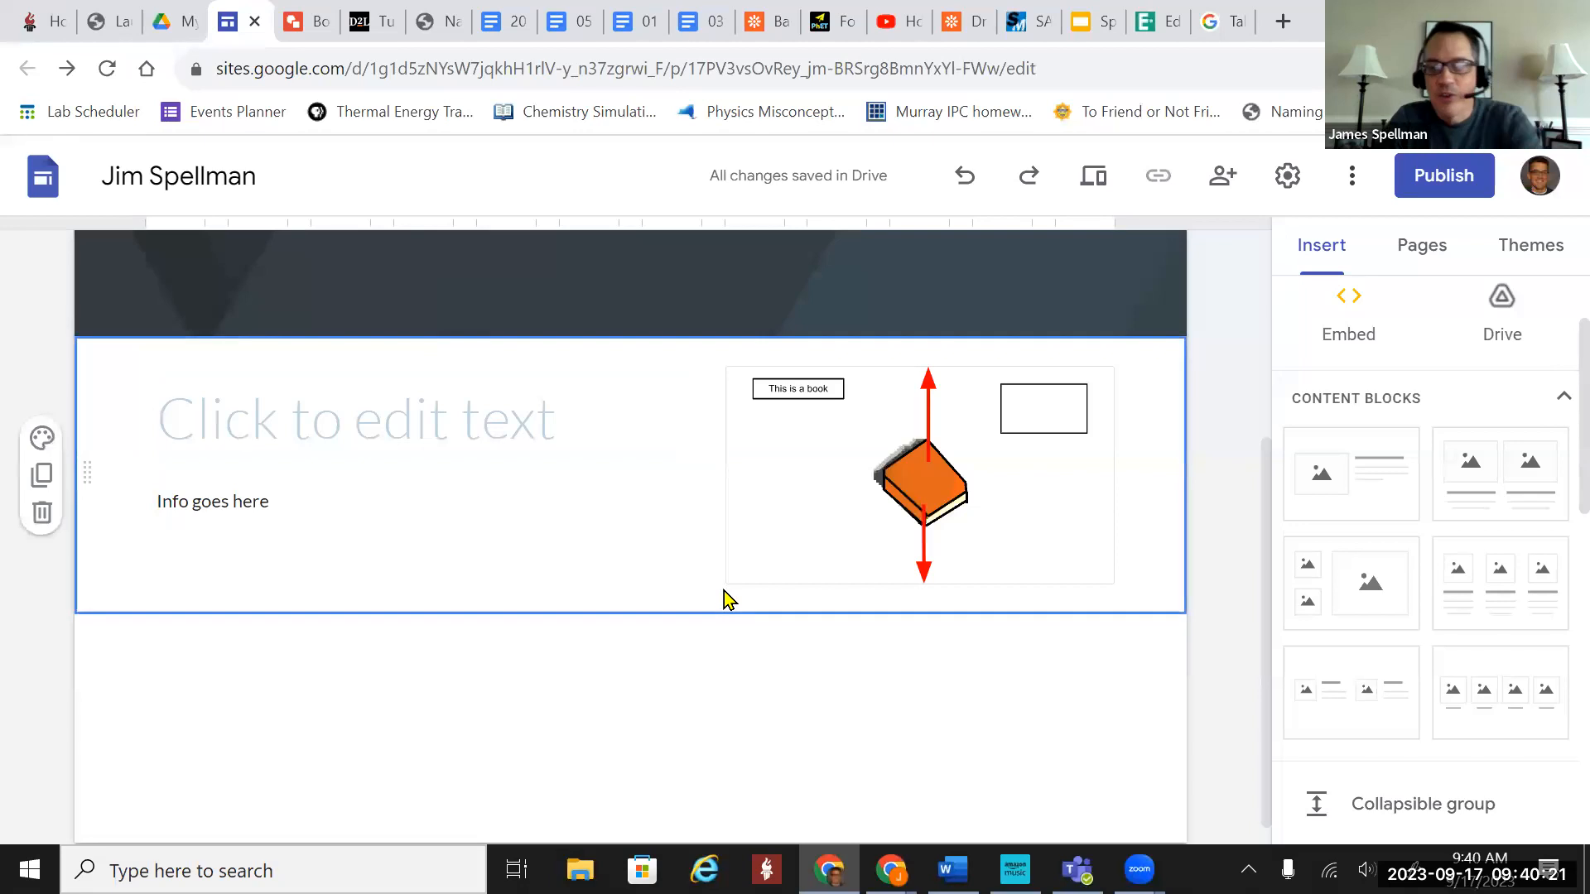
key("Delete")
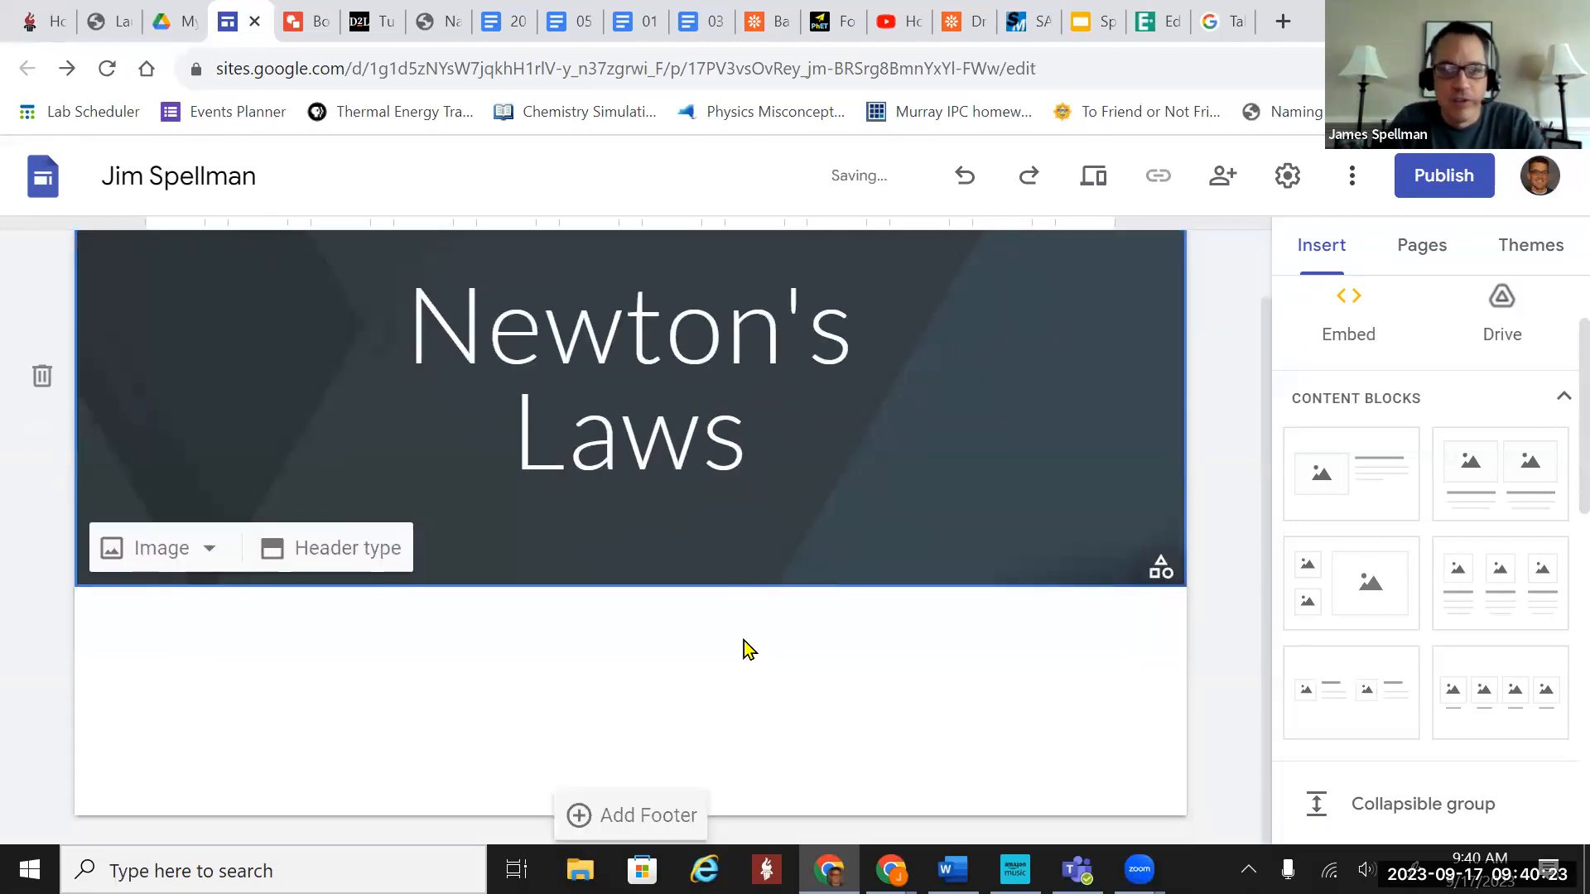
left_click(1318, 489)
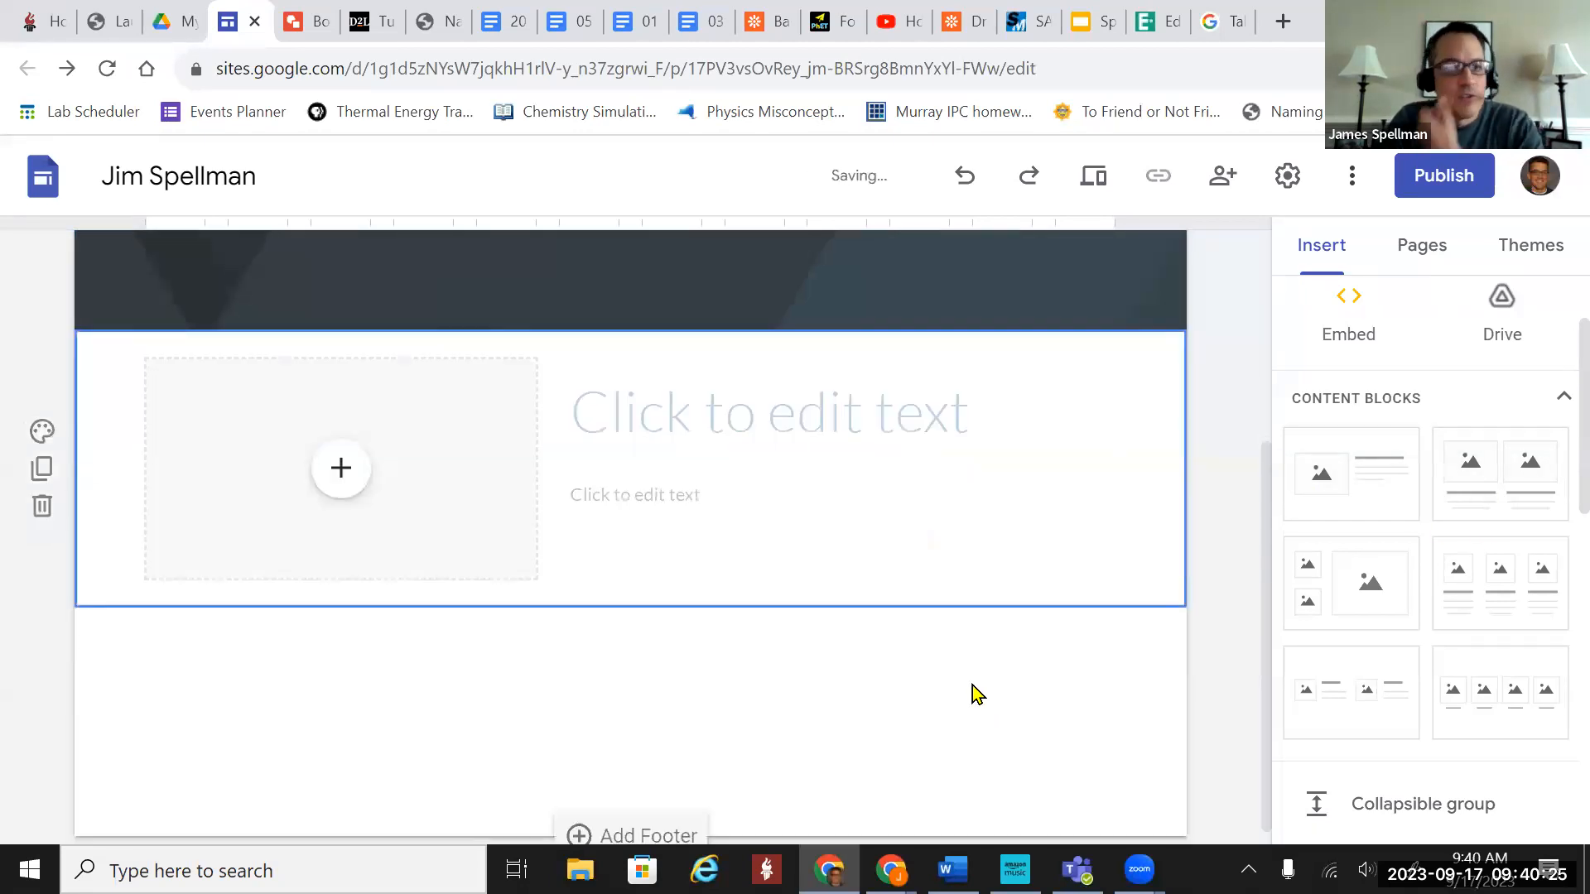
Find the YouTube video "How loose items in your car can wreak havoc in a crash" by its pasted embed link and insert it into the placeholder.
left_click(341, 469)
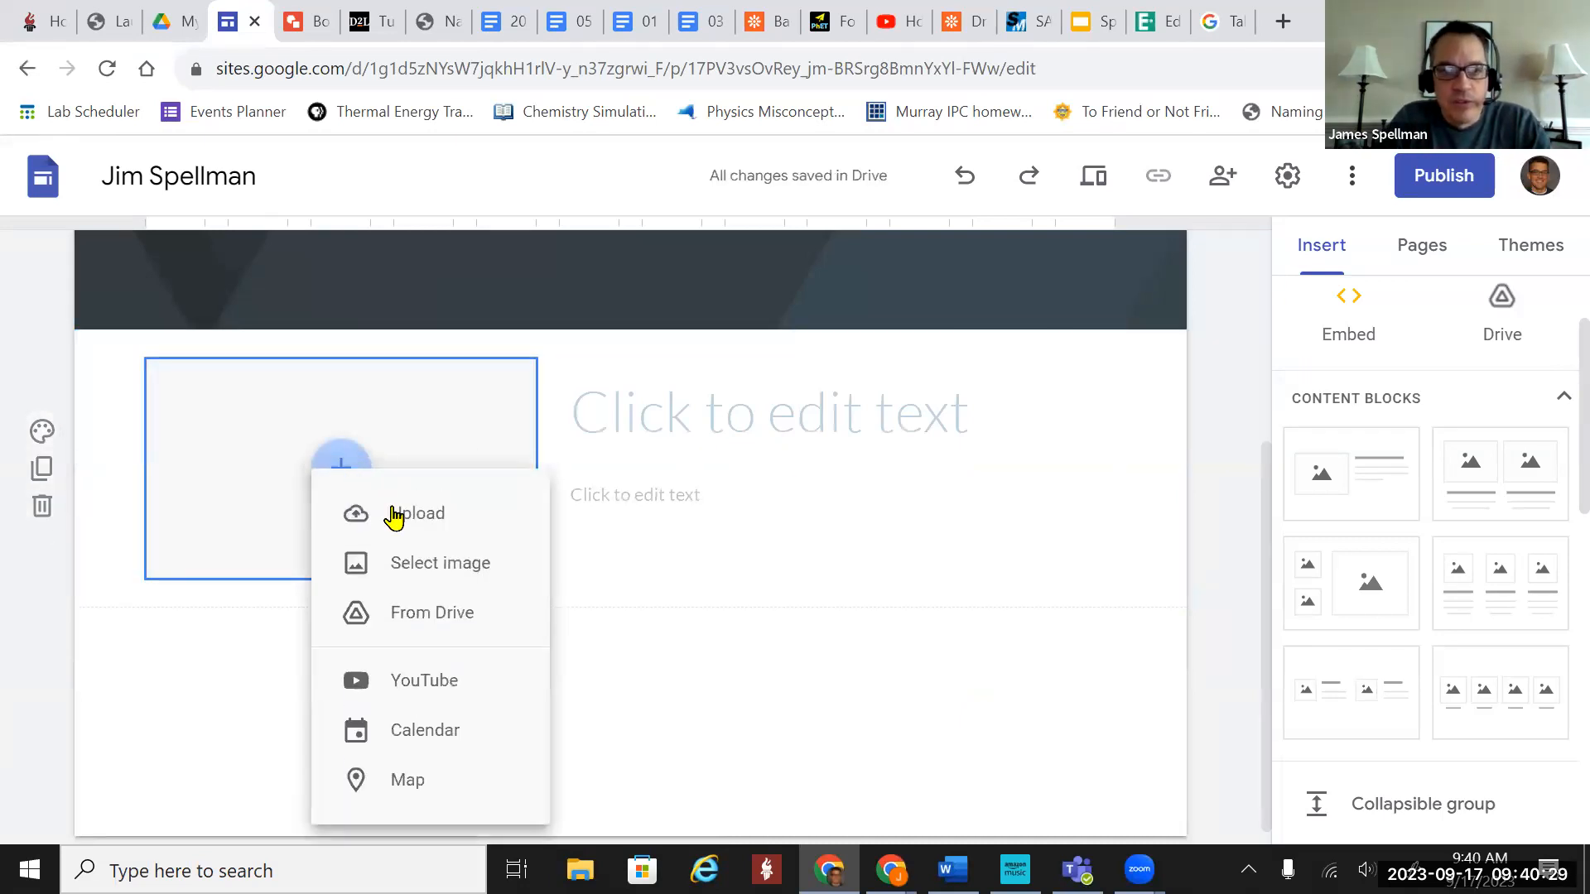
left_click(447, 677)
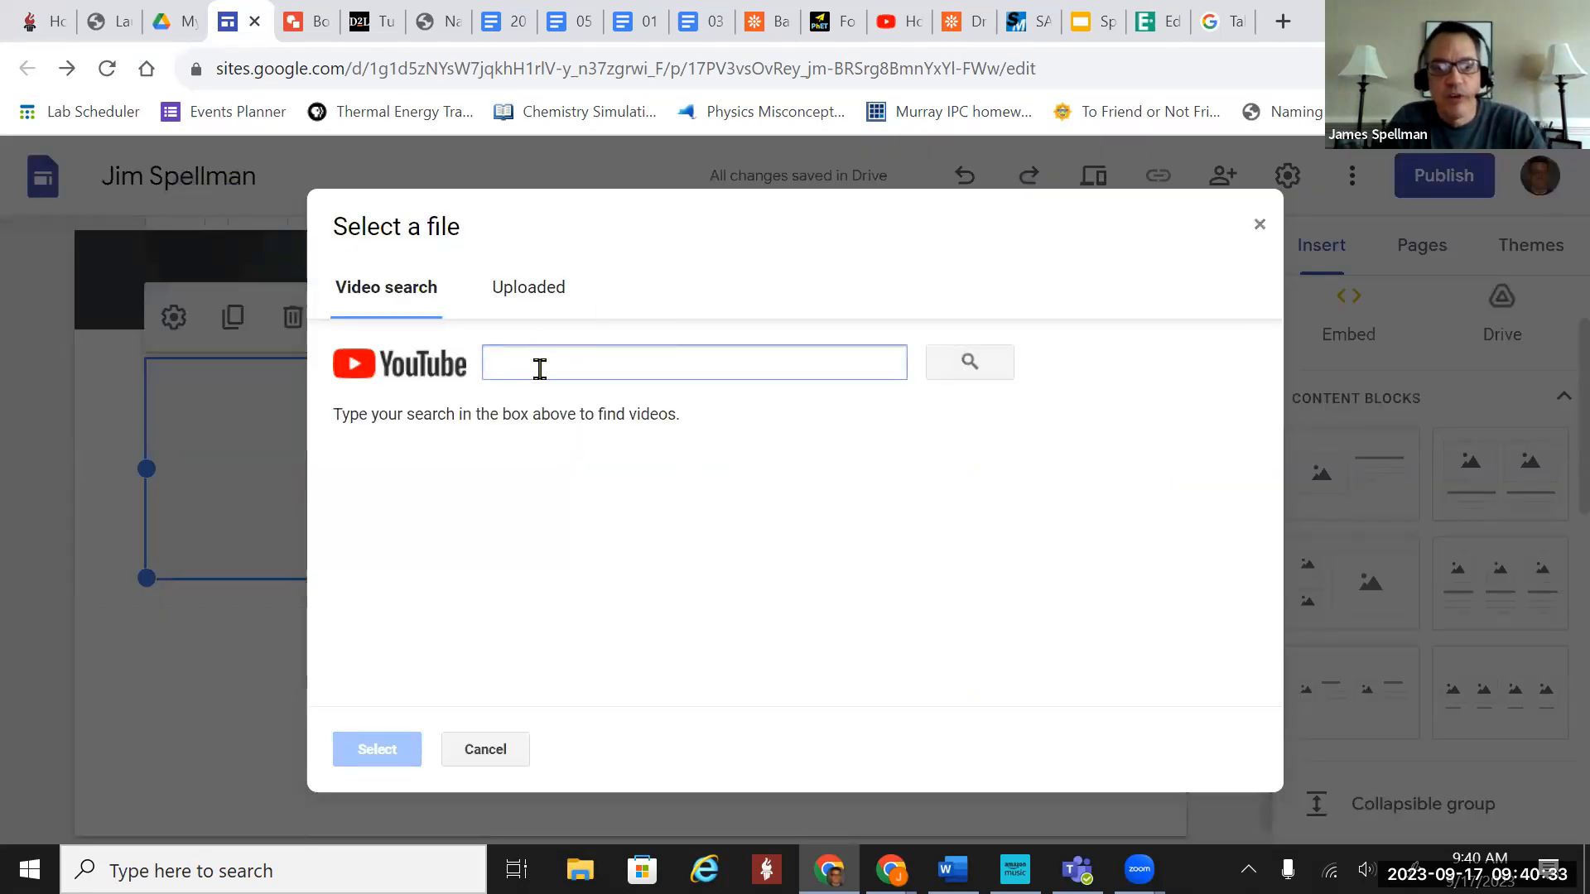
key("ctrl+v")
left_click(969, 364)
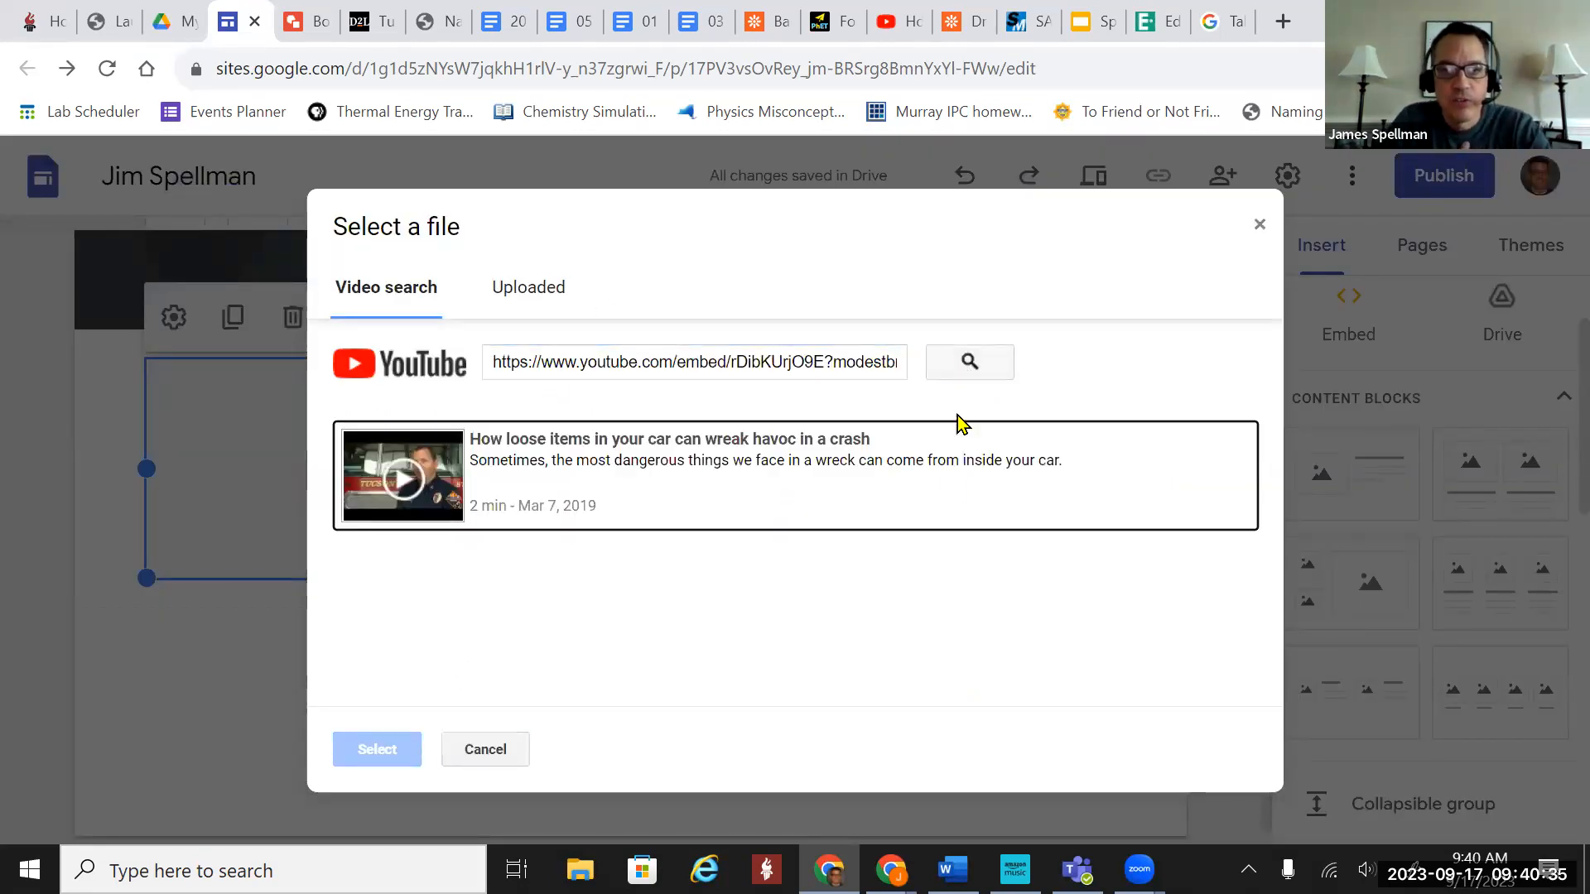
left_click(408, 486)
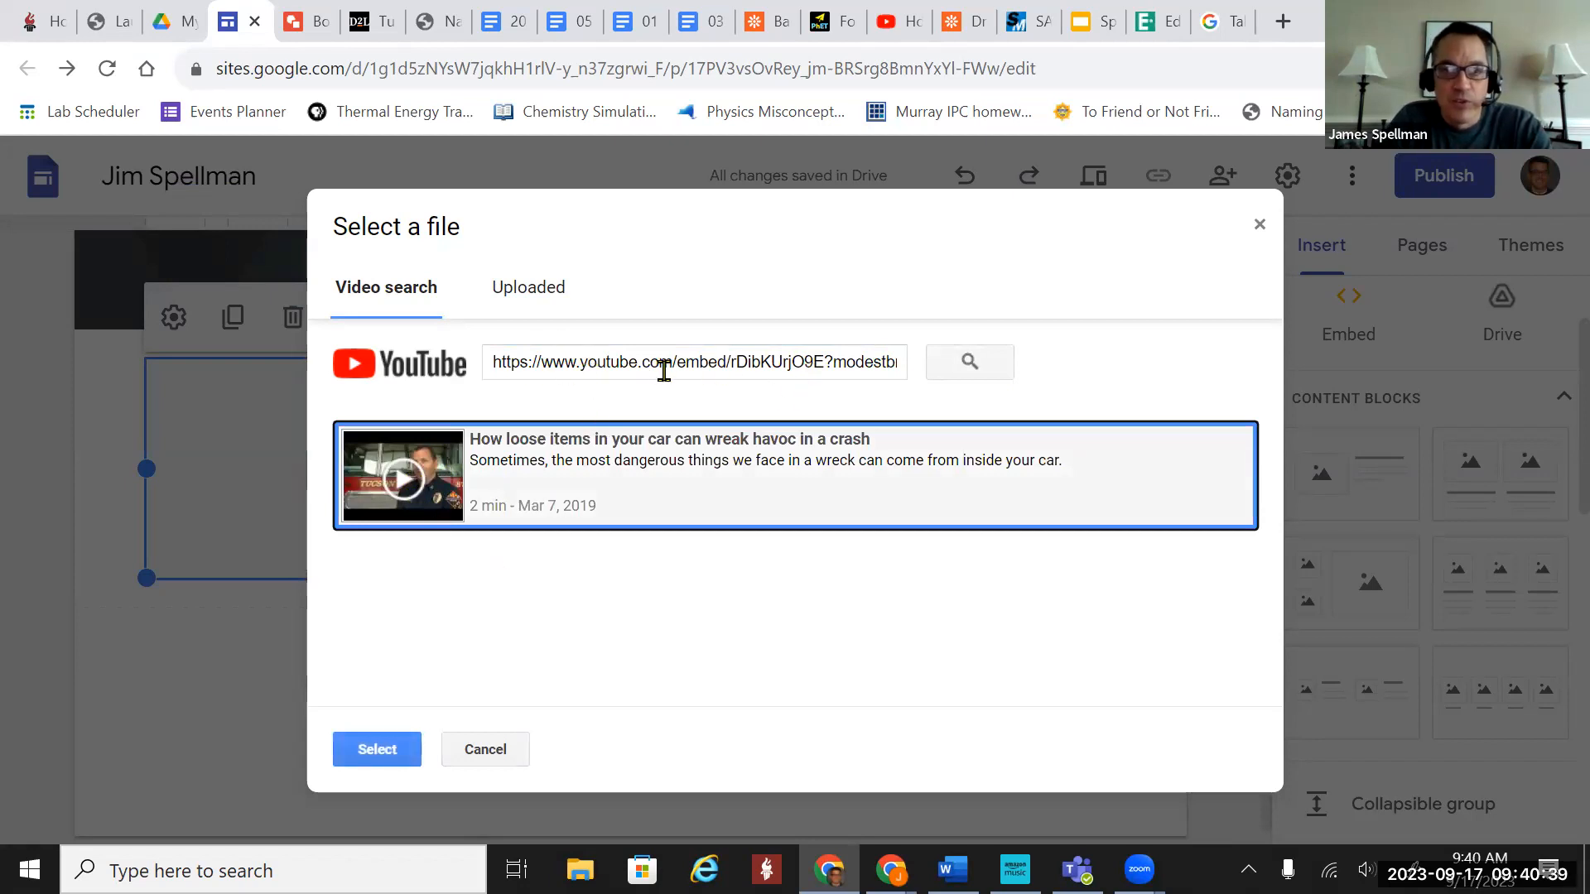
left_click(377, 749)
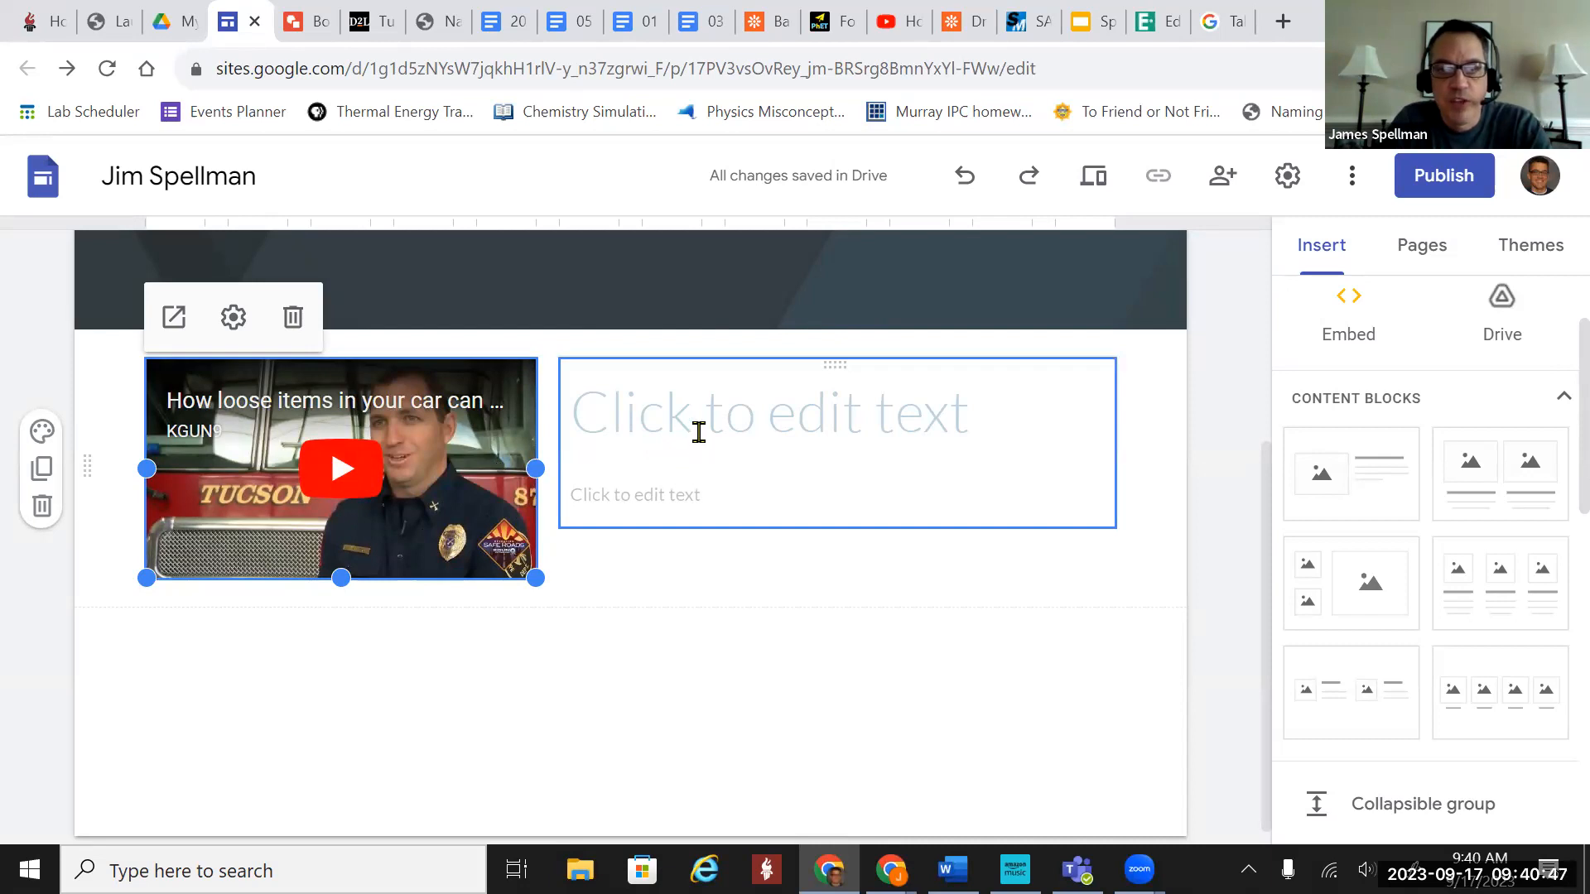
left_click(619, 621)
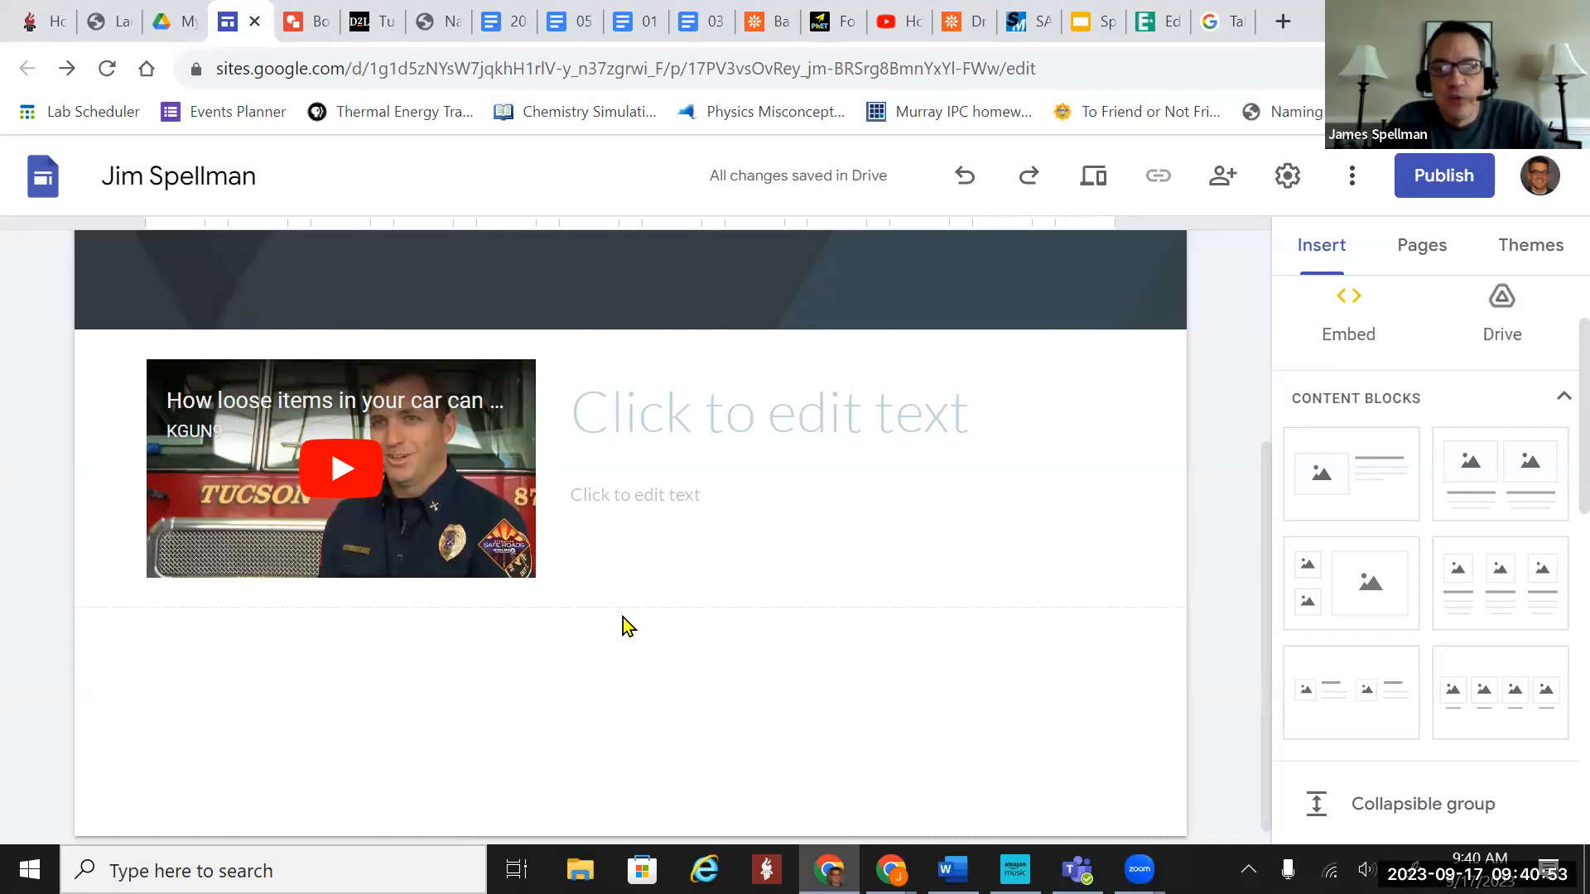
Insert another content block with one image beside text below the video section.
left_click(1380, 473)
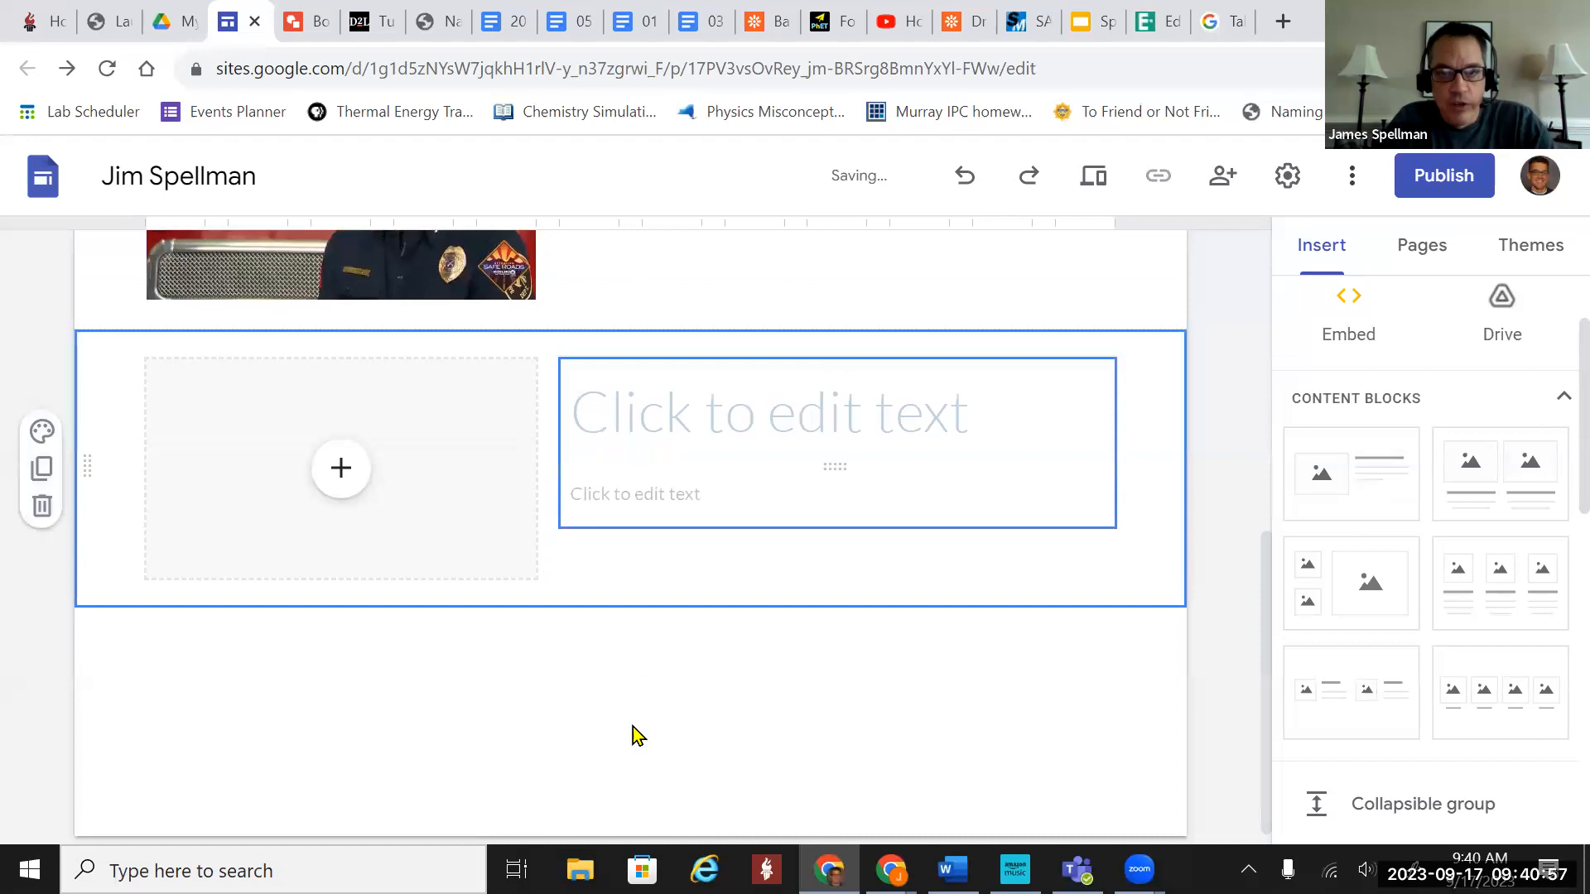
left_click(698, 692)
scroll(697, 692, "up", 3)
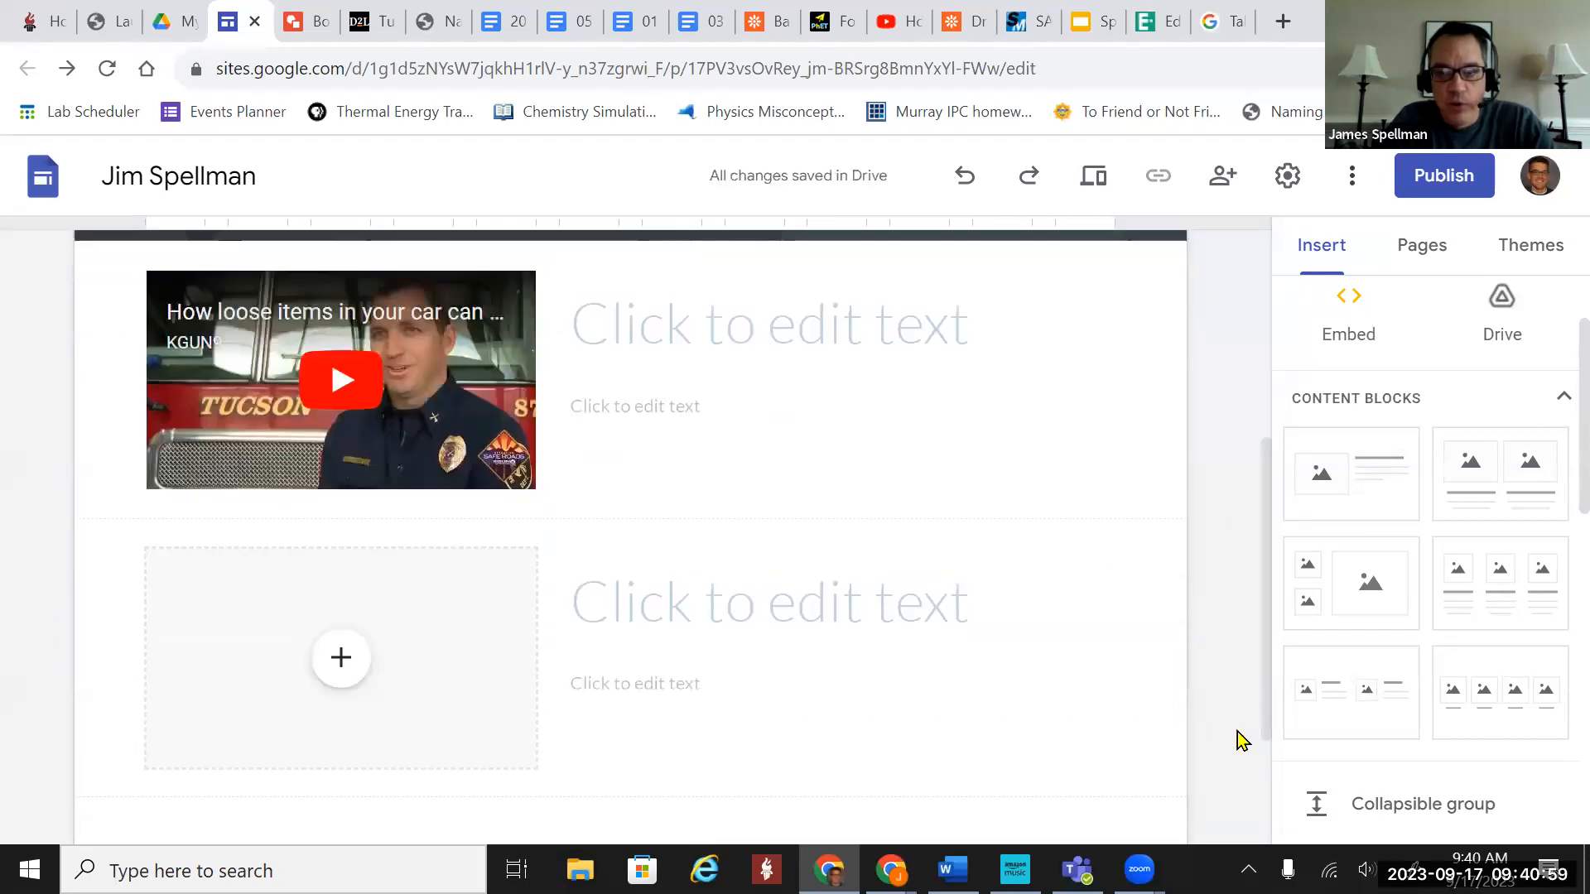
Insert a divider between the video section and the empty content block, and select it.
scroll(1238, 732, "up", 2)
scroll(1412, 616, "down", 5)
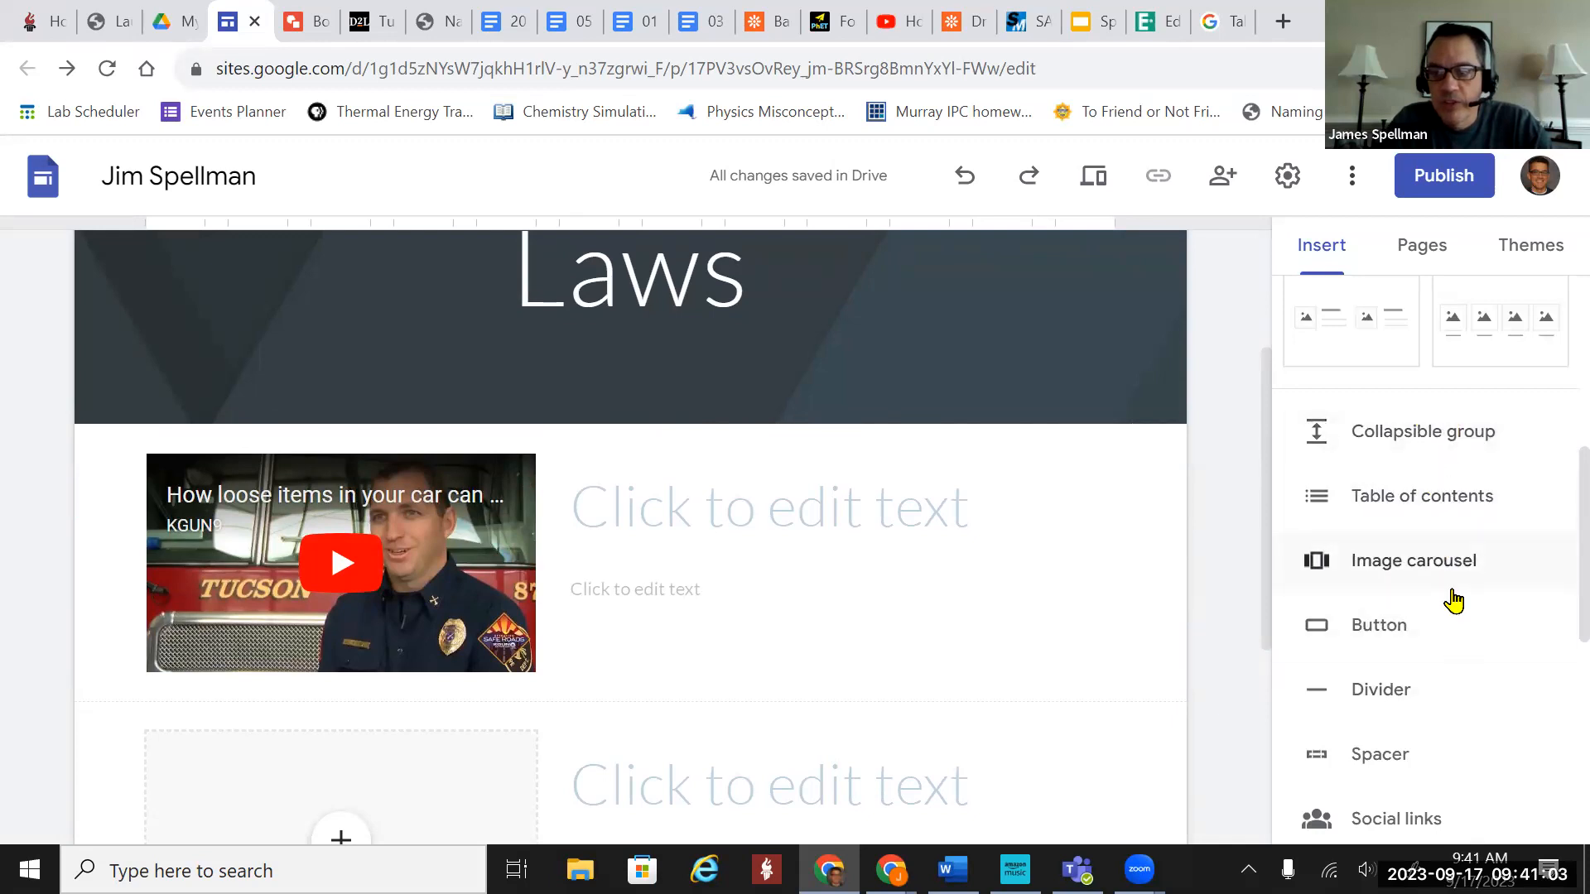
scroll(700, 569, "down", 1)
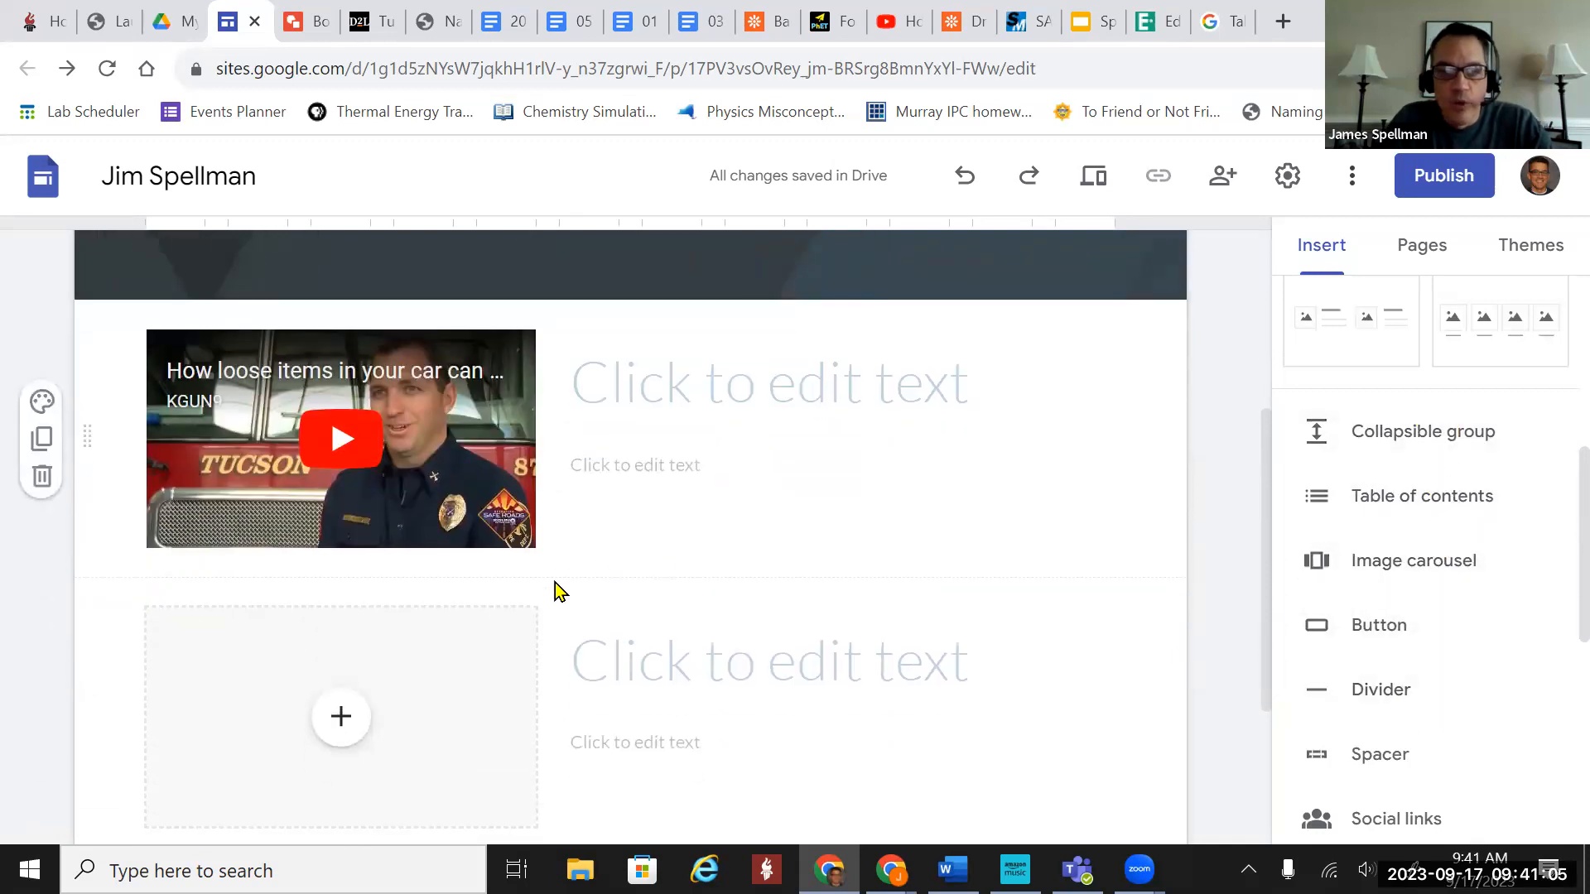
left_click(1382, 692)
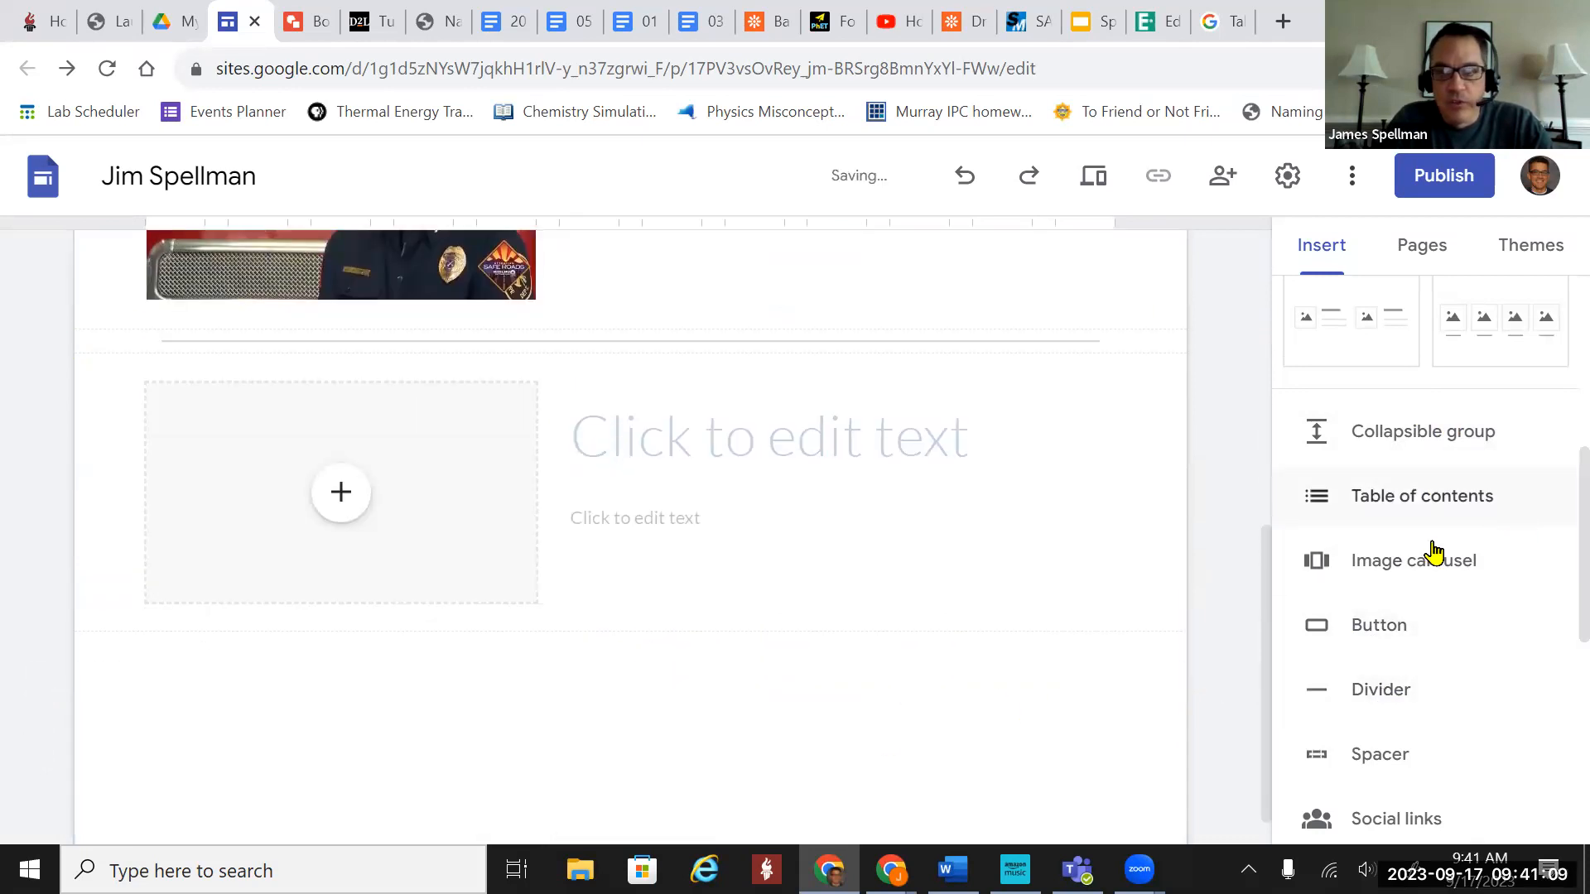
left_click(643, 346)
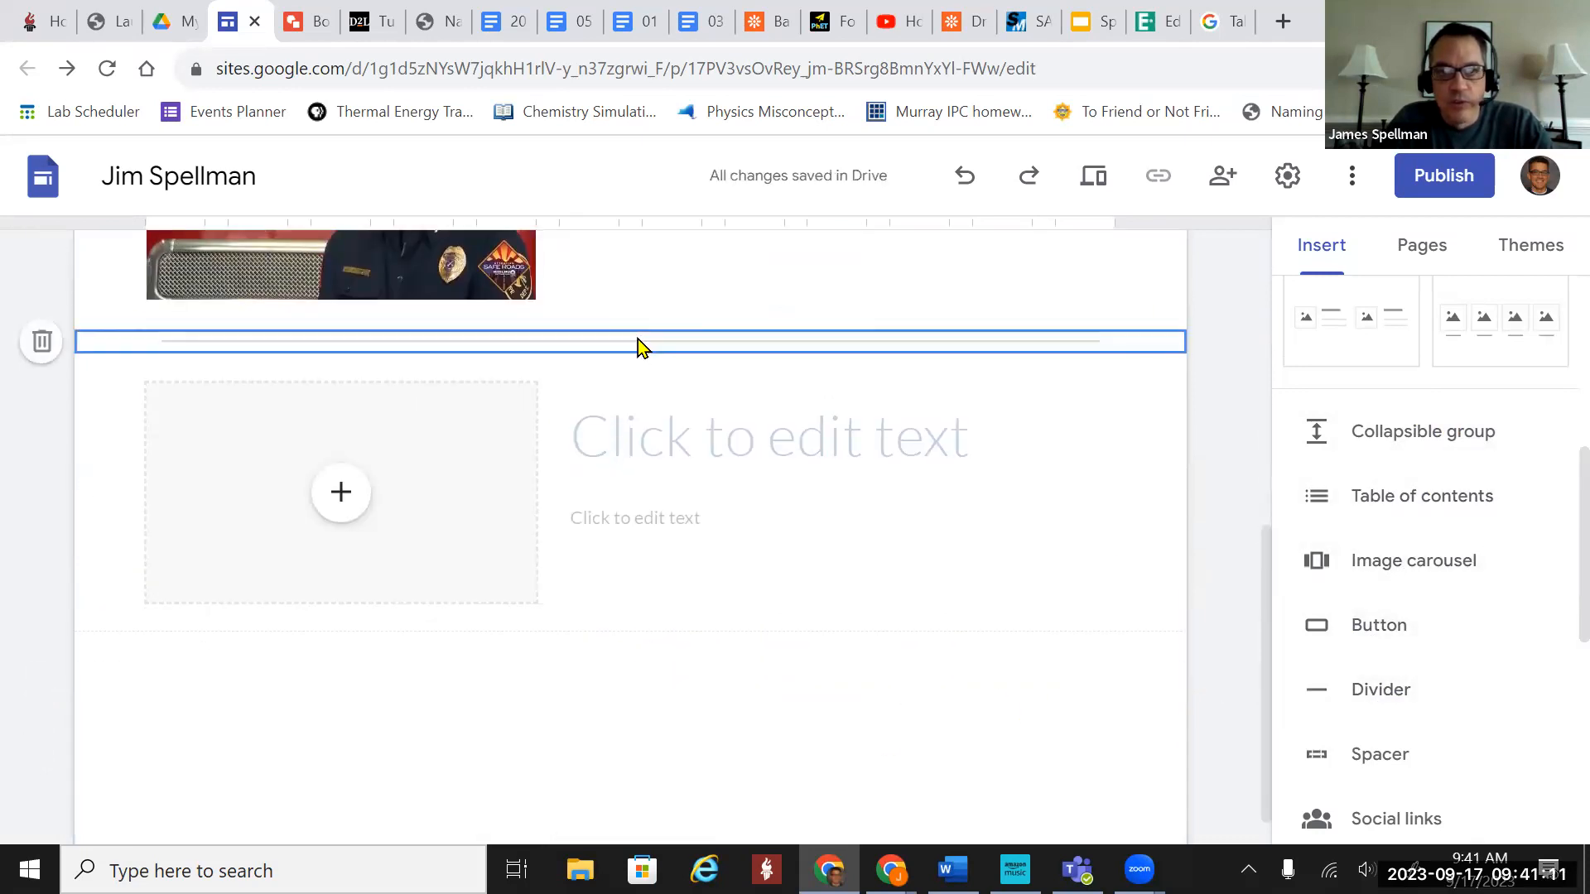
double_click(646, 346)
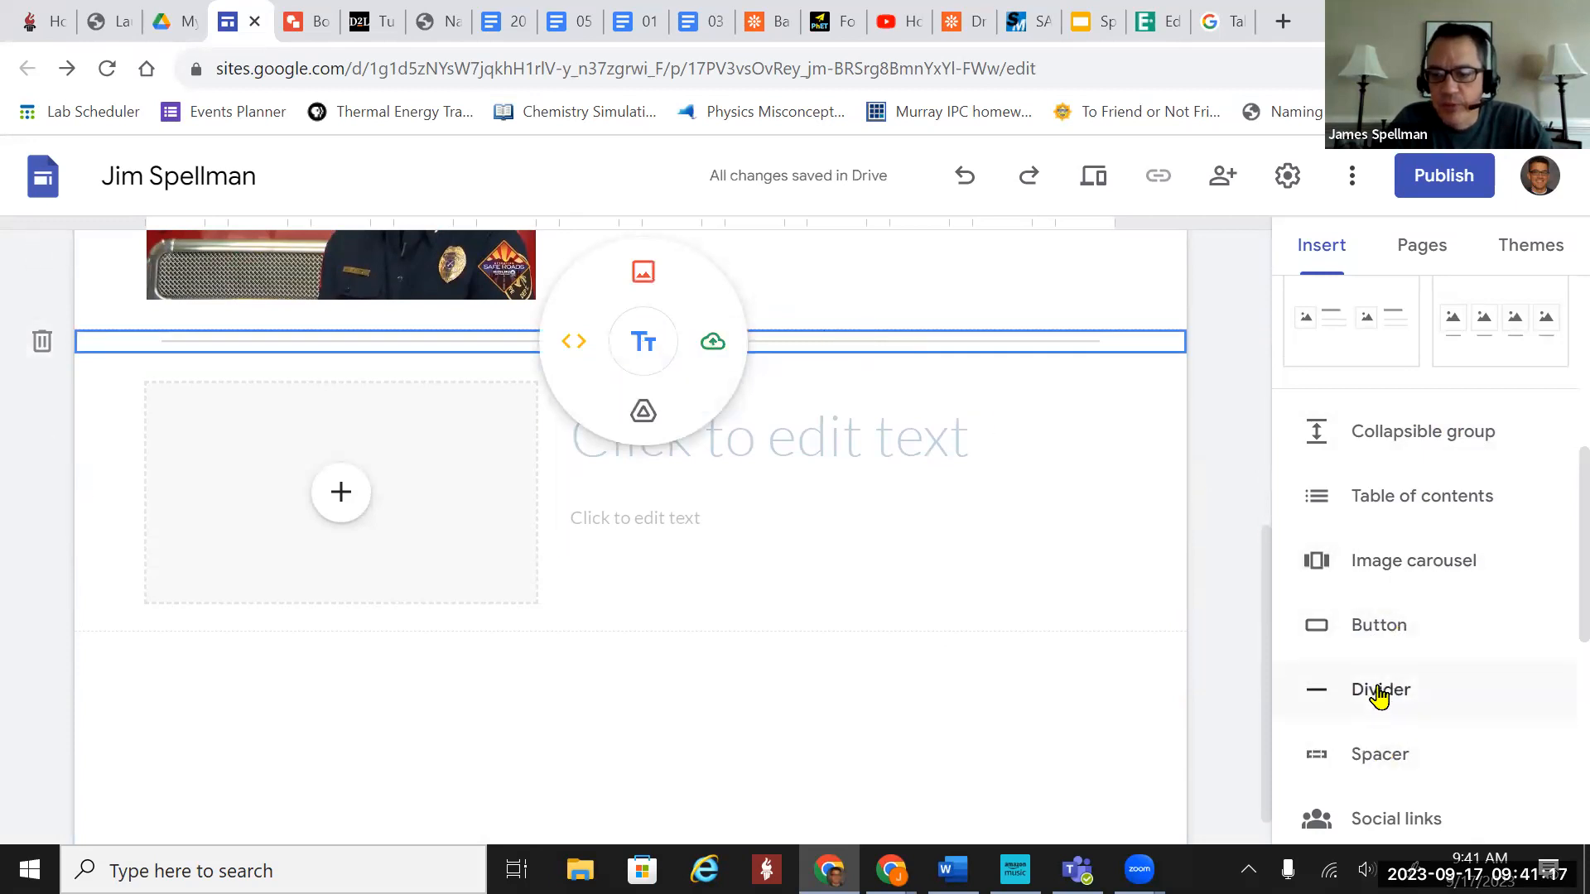
Look through the other elements that can be inserted, from the content blocks down to Docs, Slides, Sheets, Forms and Charts.
scroll(1040, 668, "up", 3)
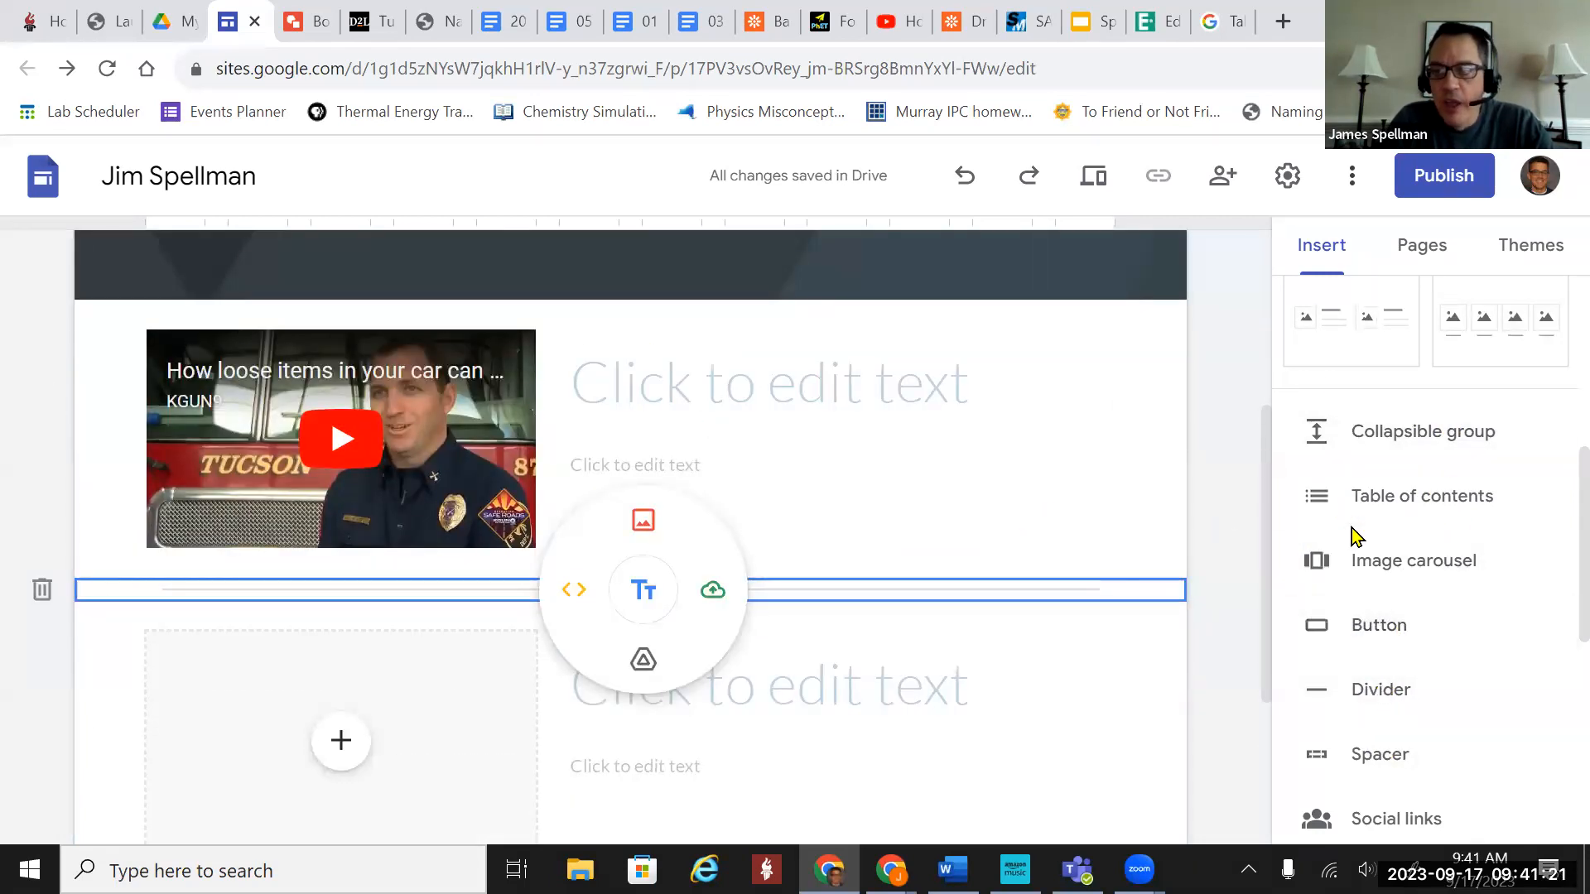
scroll(1358, 521, "up", 5)
scroll(1367, 522, "up", 1)
scroll(1420, 414, "down", 2)
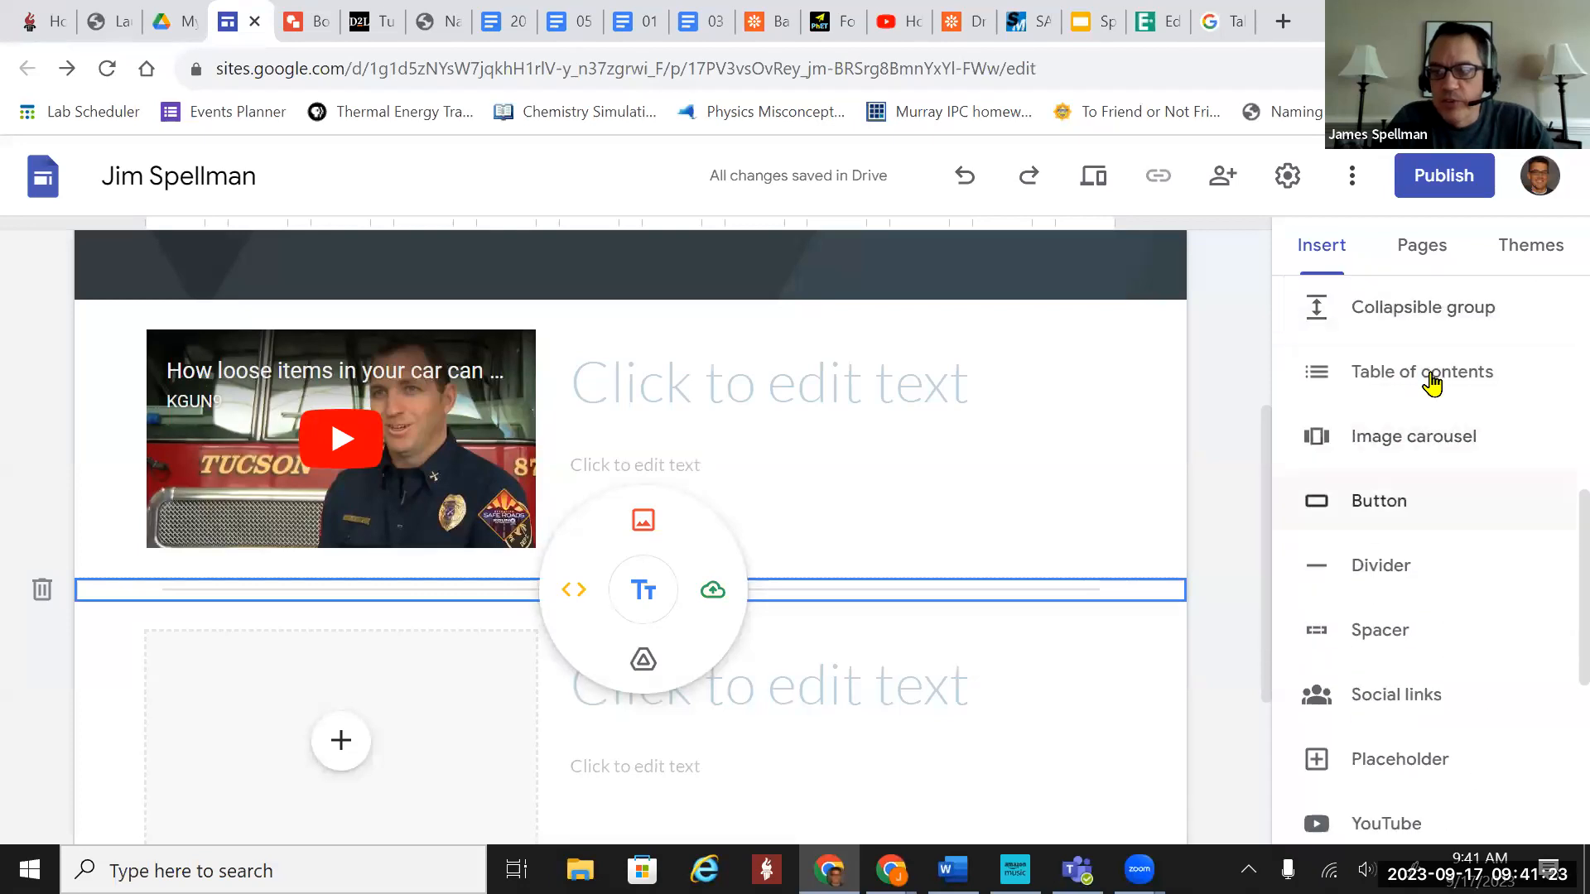
scroll(1412, 629, "down", 3)
scroll(1400, 630, "down", 3)
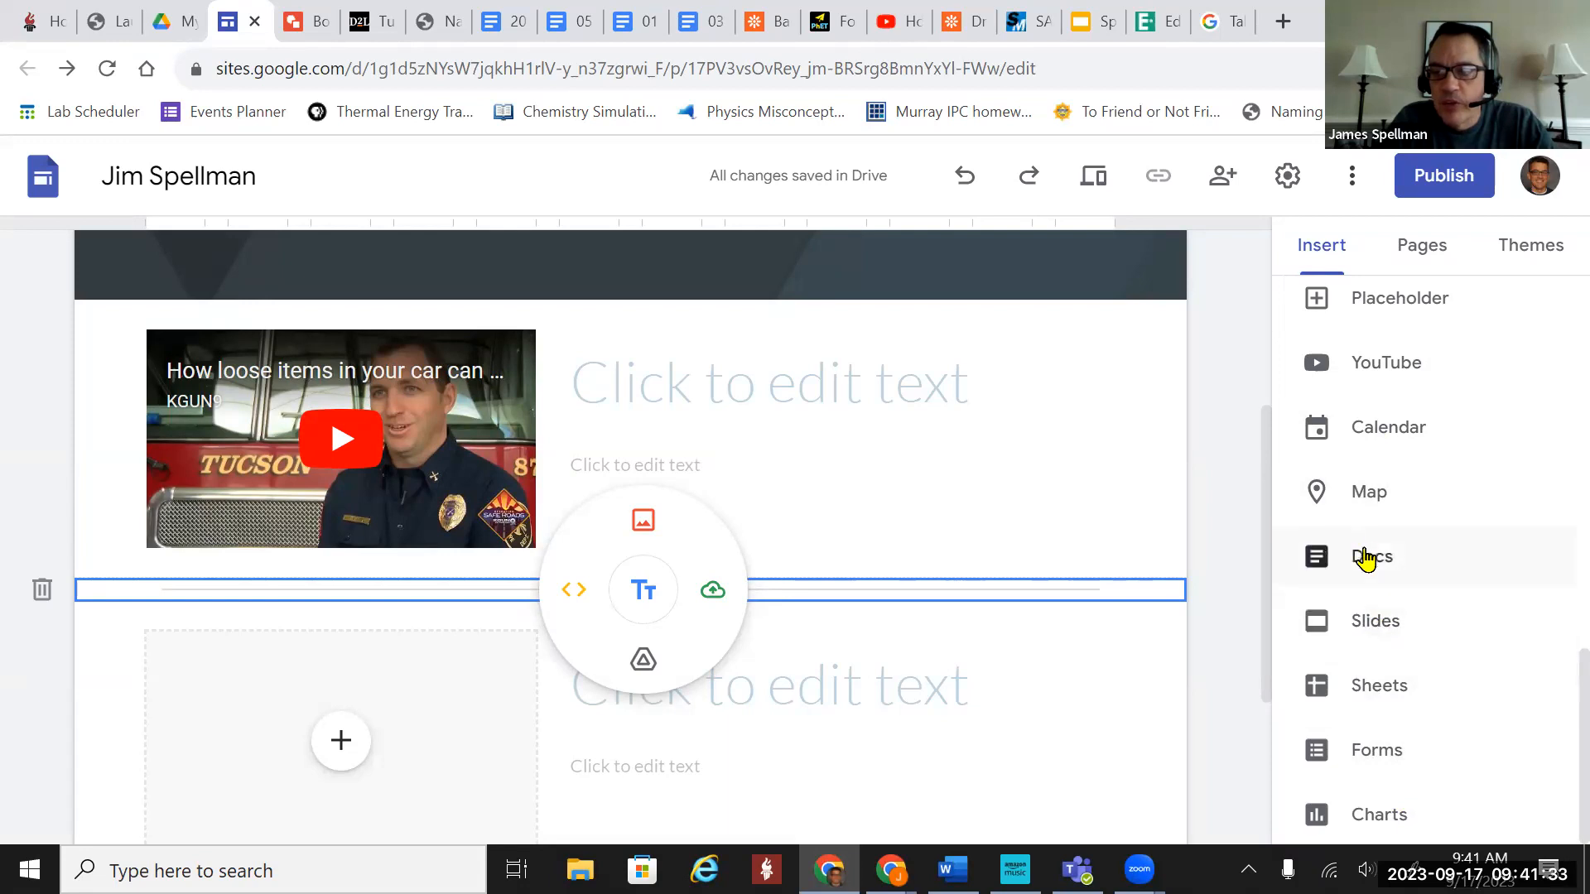
scroll(1379, 592, "up", 5)
scroll(1379, 602, "up", 5)
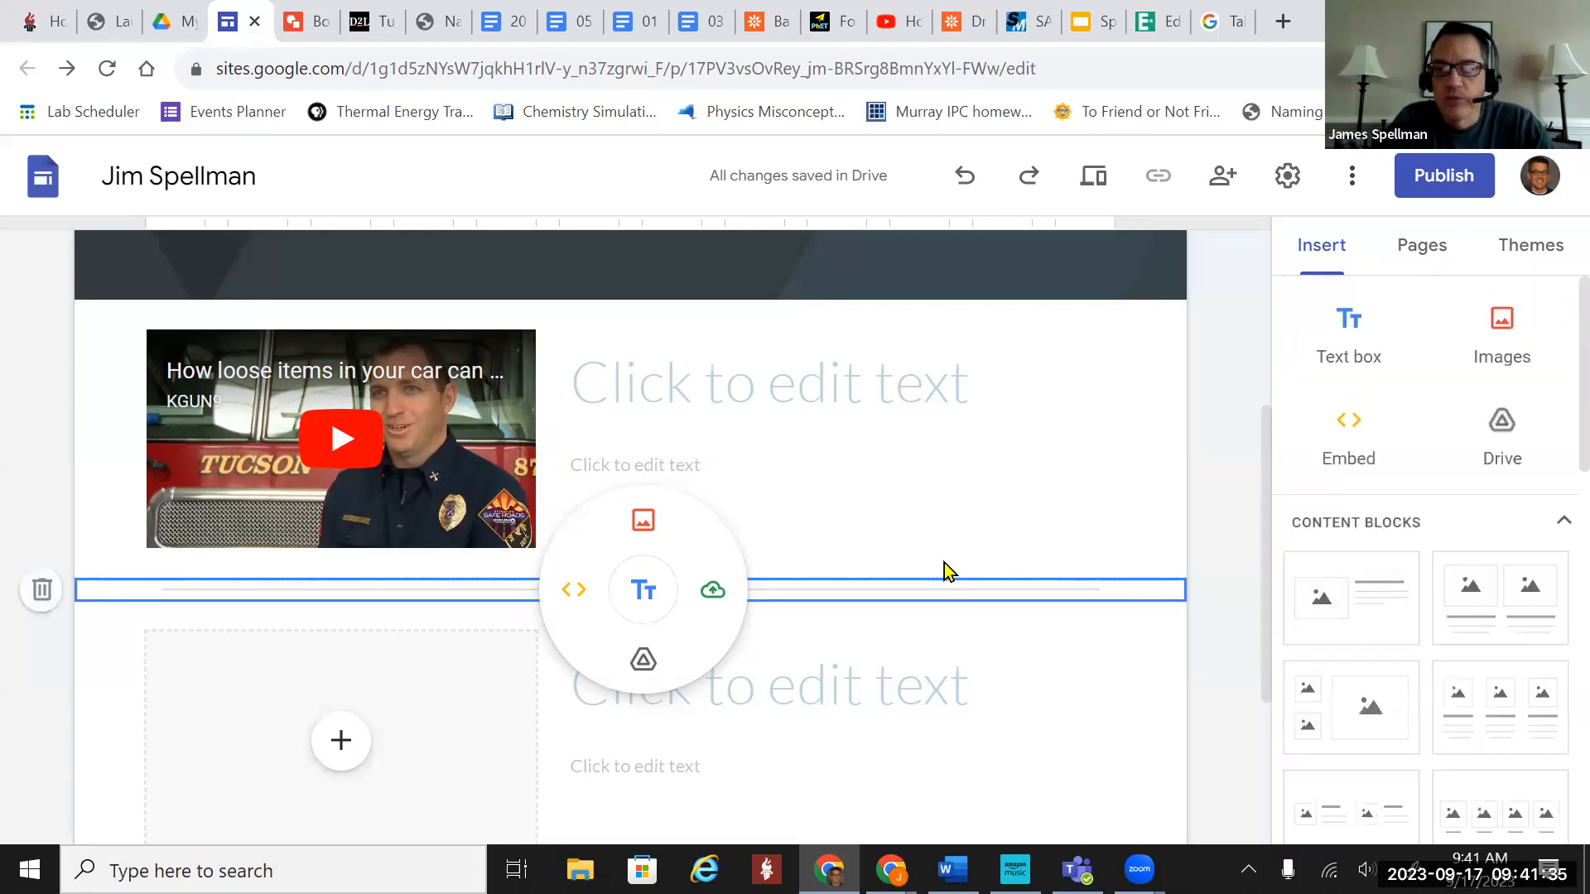
Review the page from its header down through the sections, check the site's list of pages and return to the insertable elements.
scroll(944, 568, "up", 5)
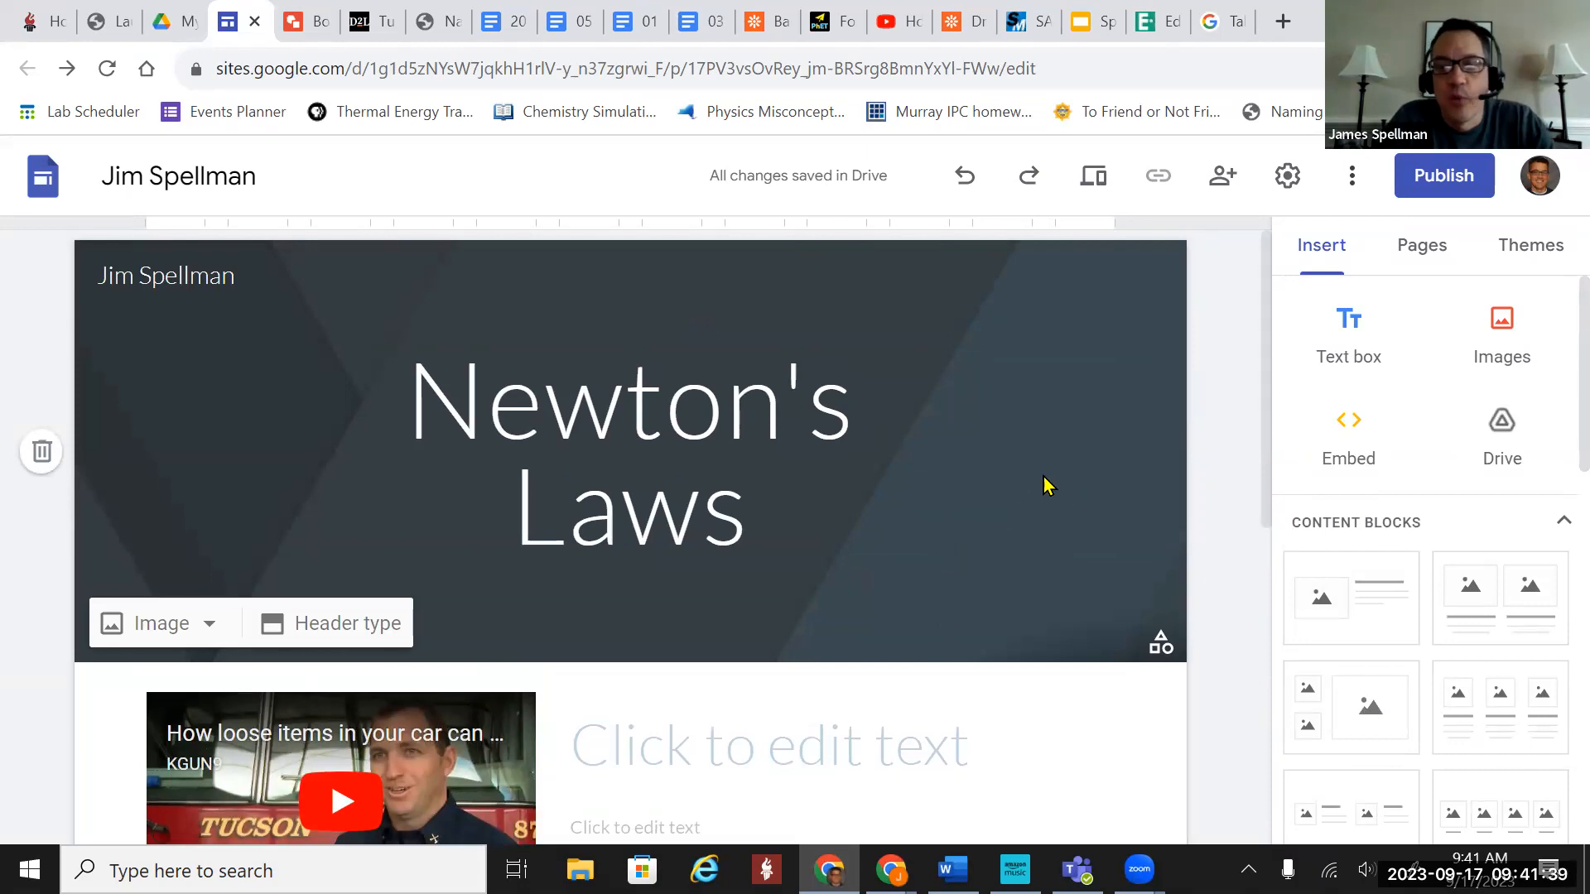
scroll(862, 575, "down", 7)
scroll(871, 563, "up", 7)
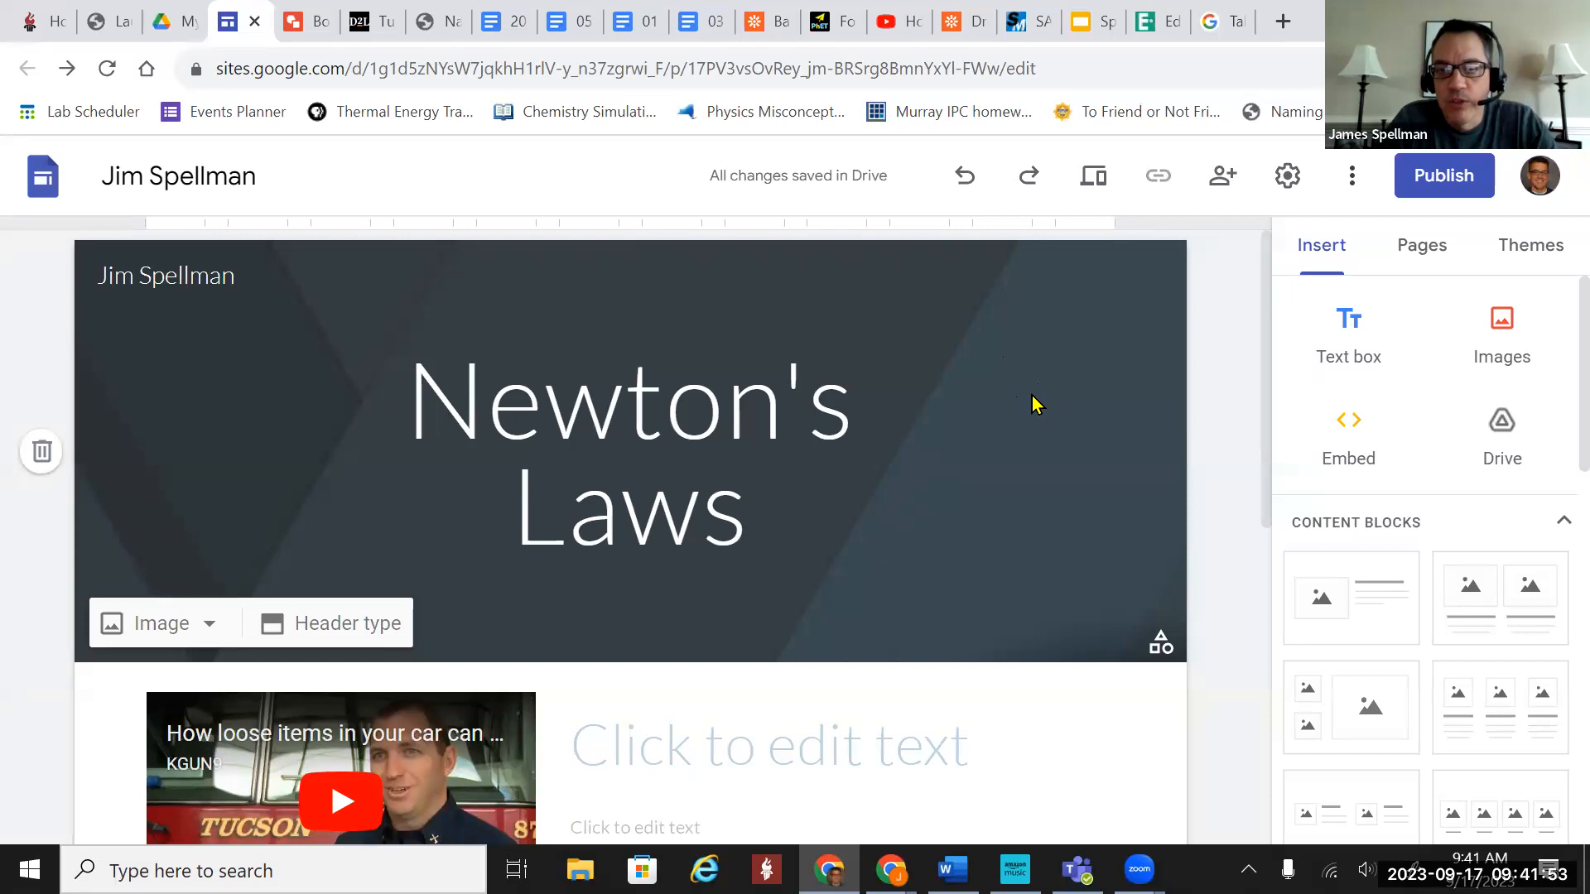
left_click(1432, 255)
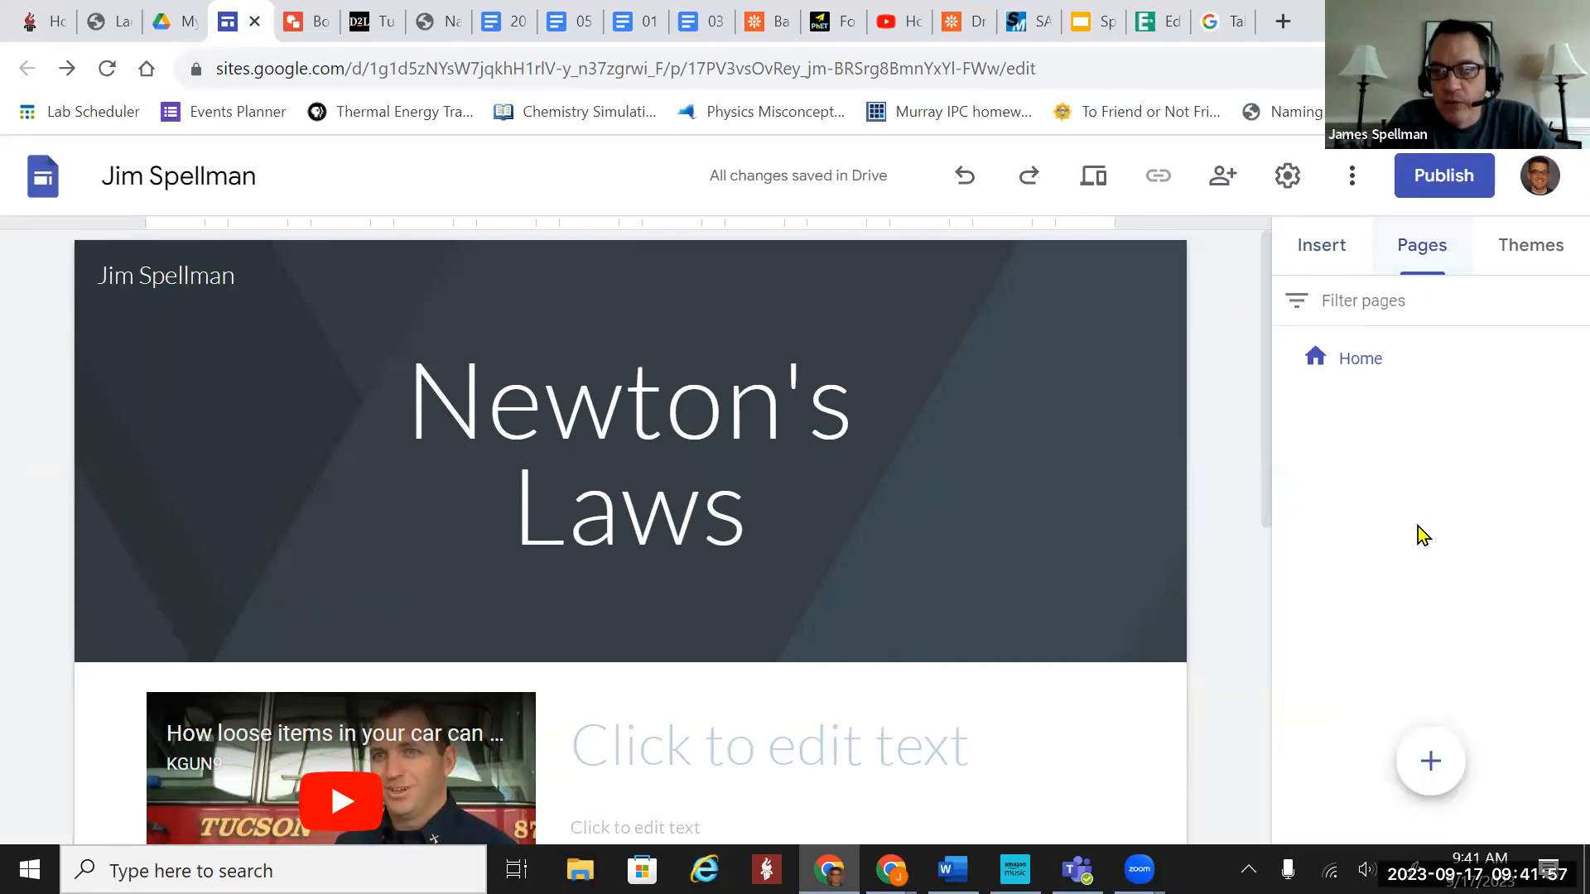
left_click(1322, 260)
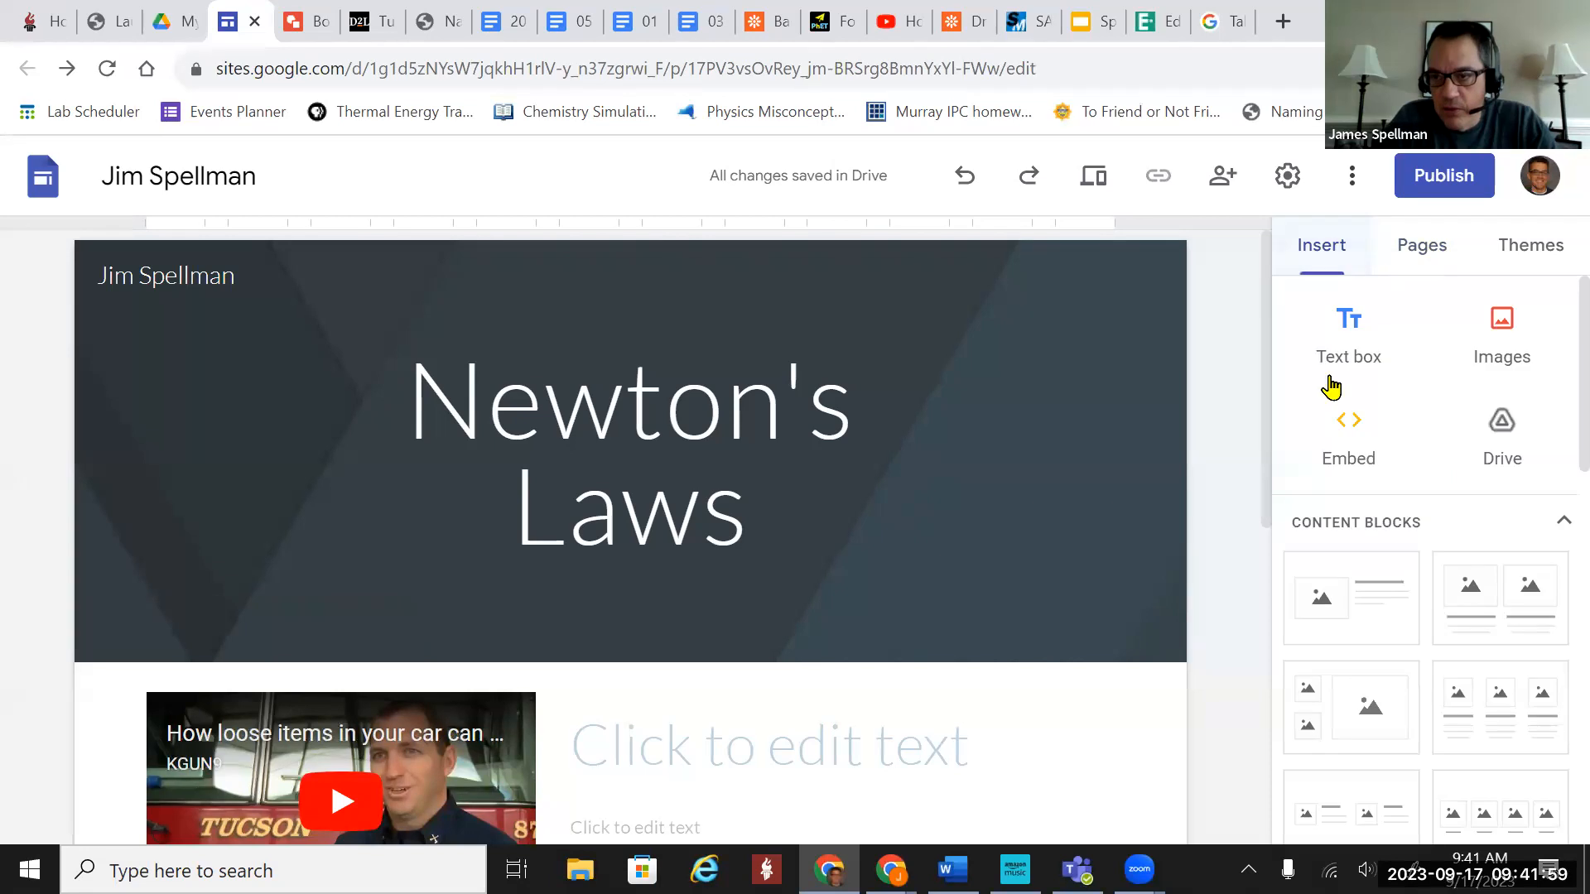